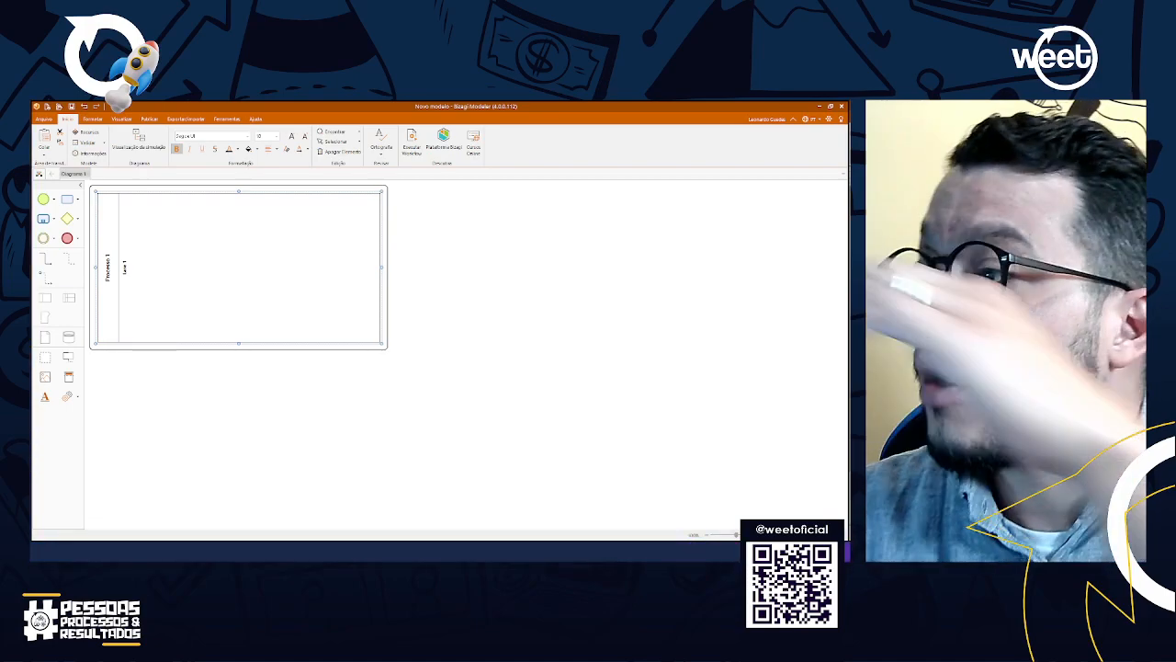
# Step: Rename the process pool as FLX-WEET-001 - FLUXOGRAMA COMERCIAL
pyautogui.press('Escape')
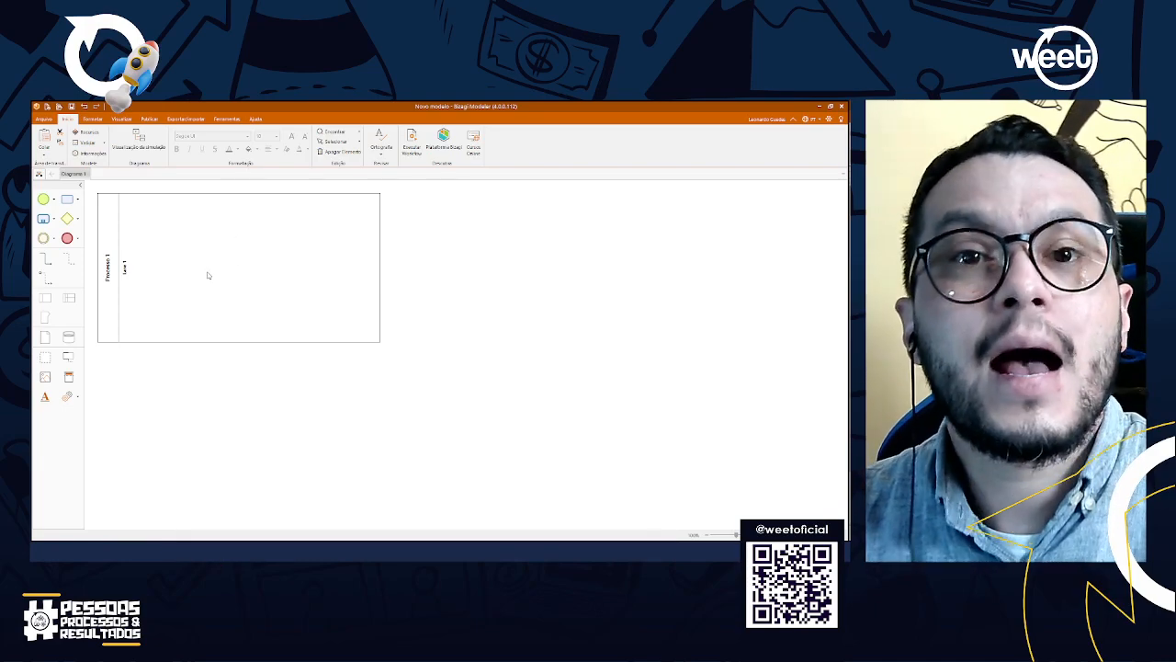
pyautogui.click(107, 256)
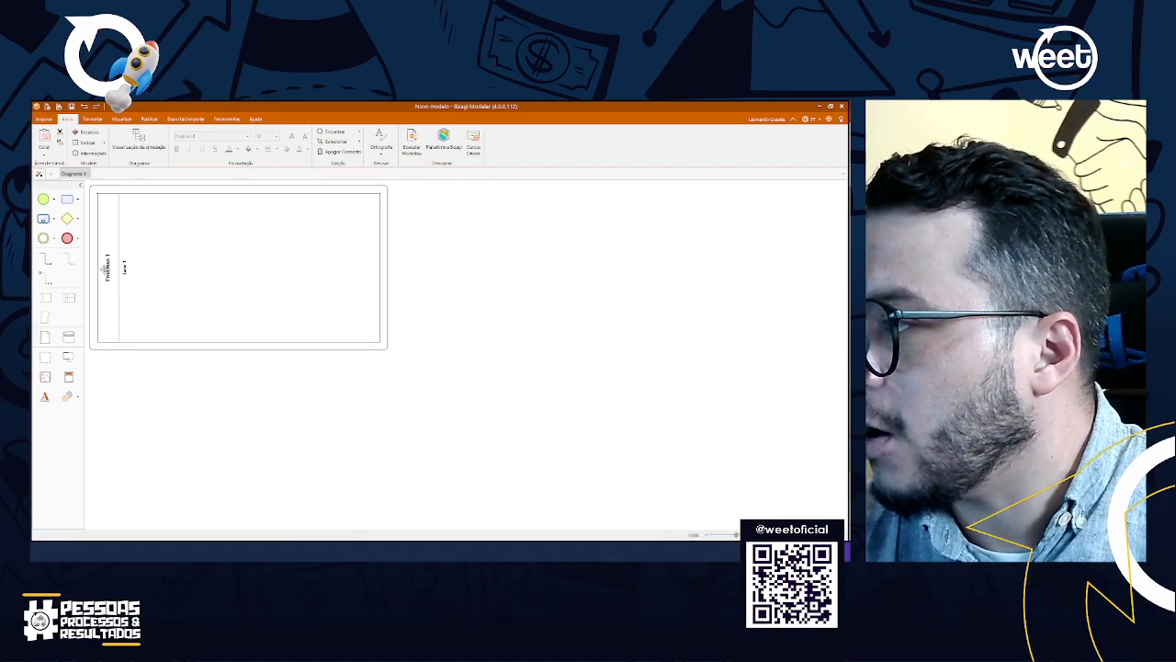
pyautogui.click(108, 267)
pyautogui.click(109, 266)
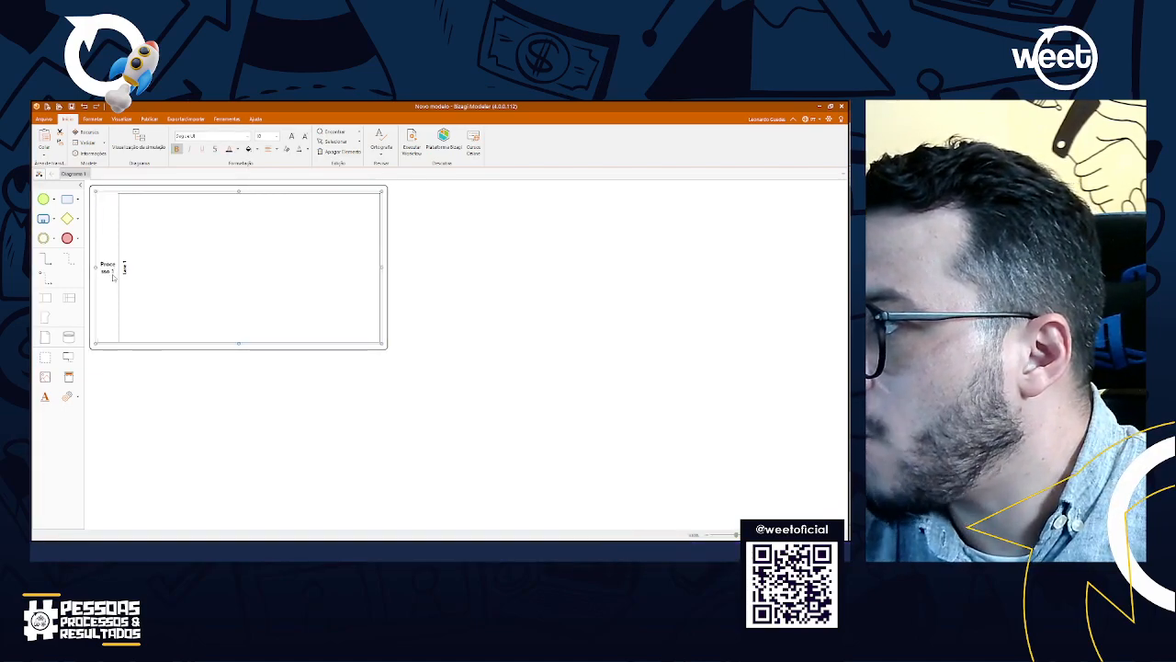
pyautogui.hotkey('ctrl', 'a')
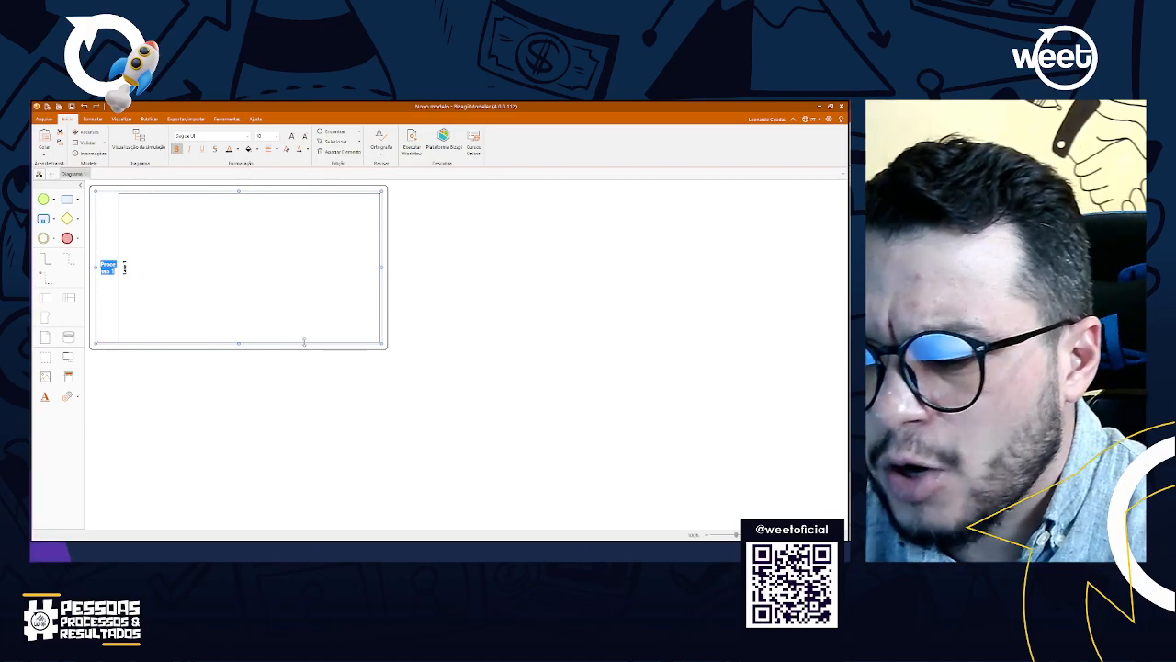
pyautogui.write('FlX WEE')
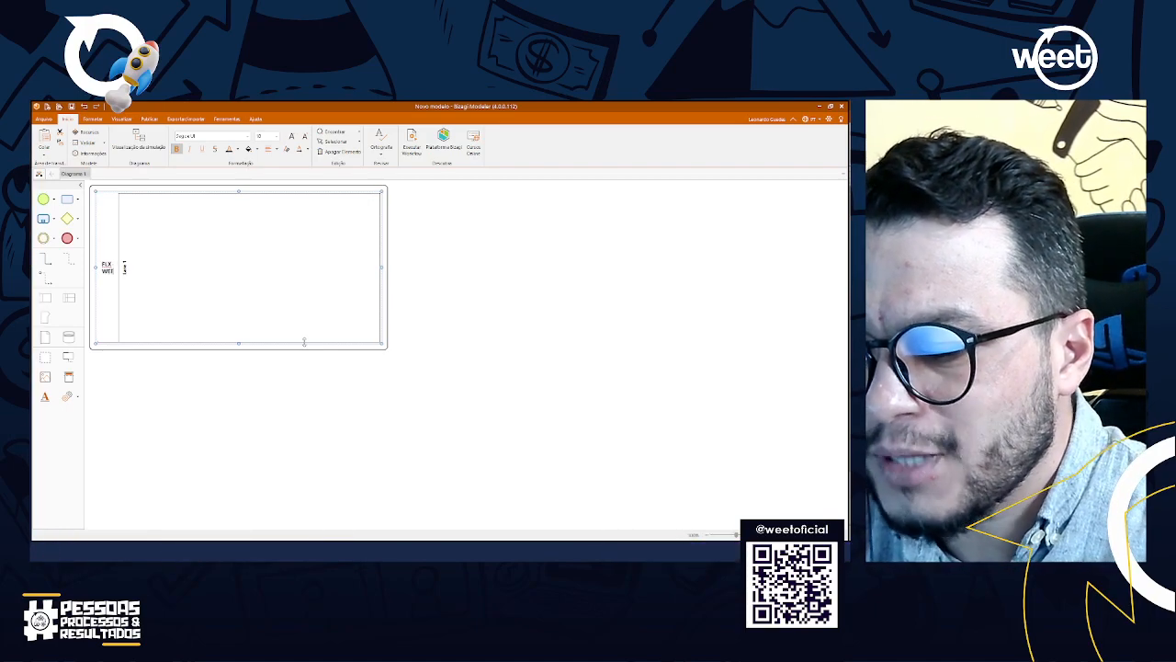
pyautogui.write('-WEET')
pyautogui.press('Return')
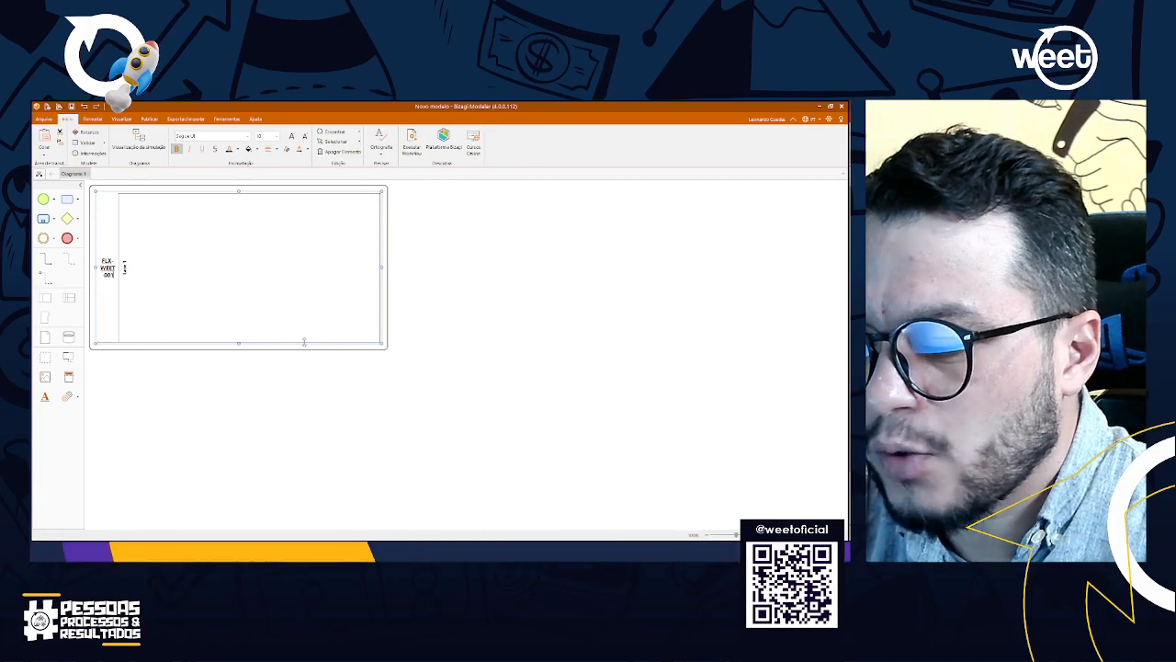
pyautogui.write('-001')
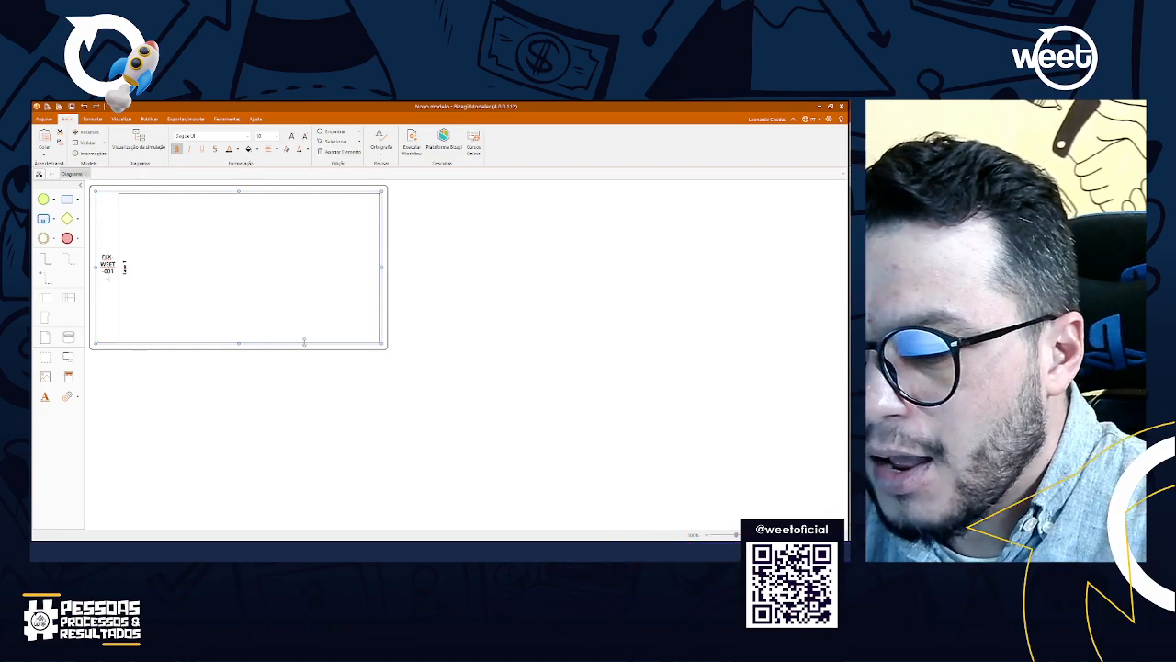
pyautogui.write(' - FLUXOGRA')
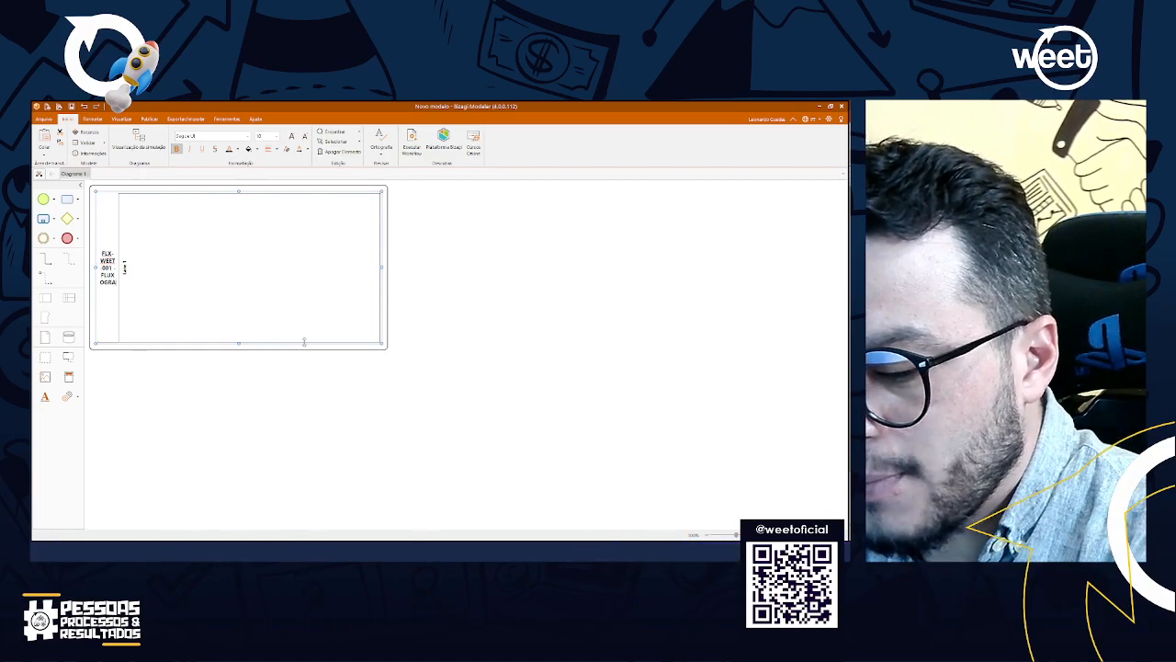
pyautogui.write('MA COMERCIAL')
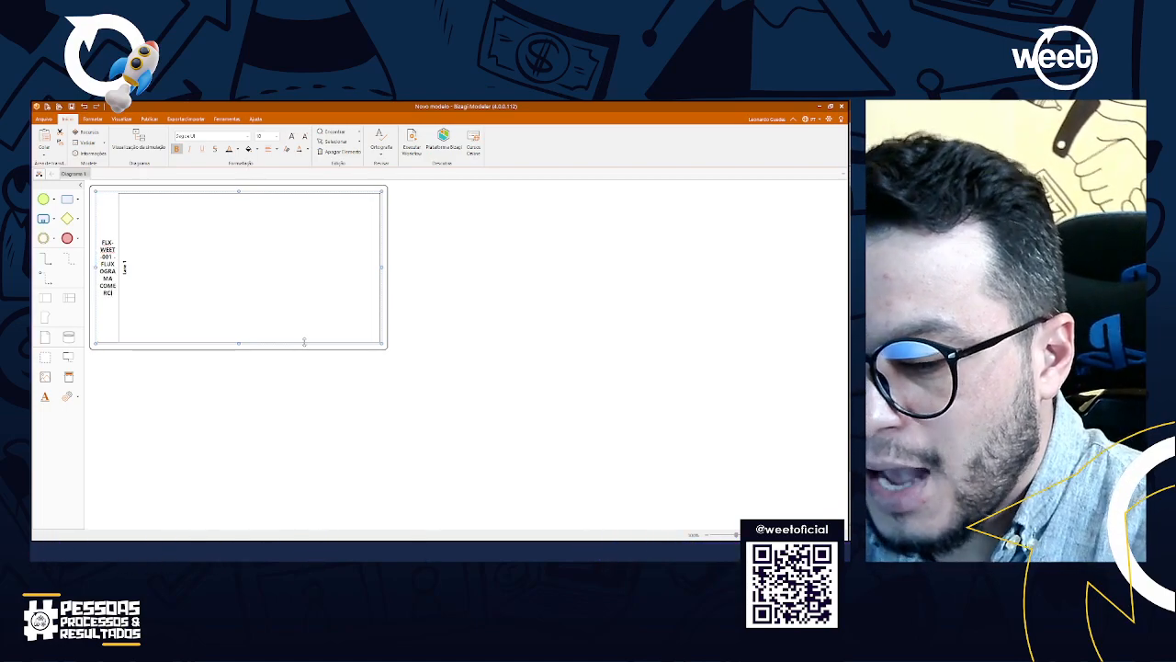
pyautogui.click(180, 402)
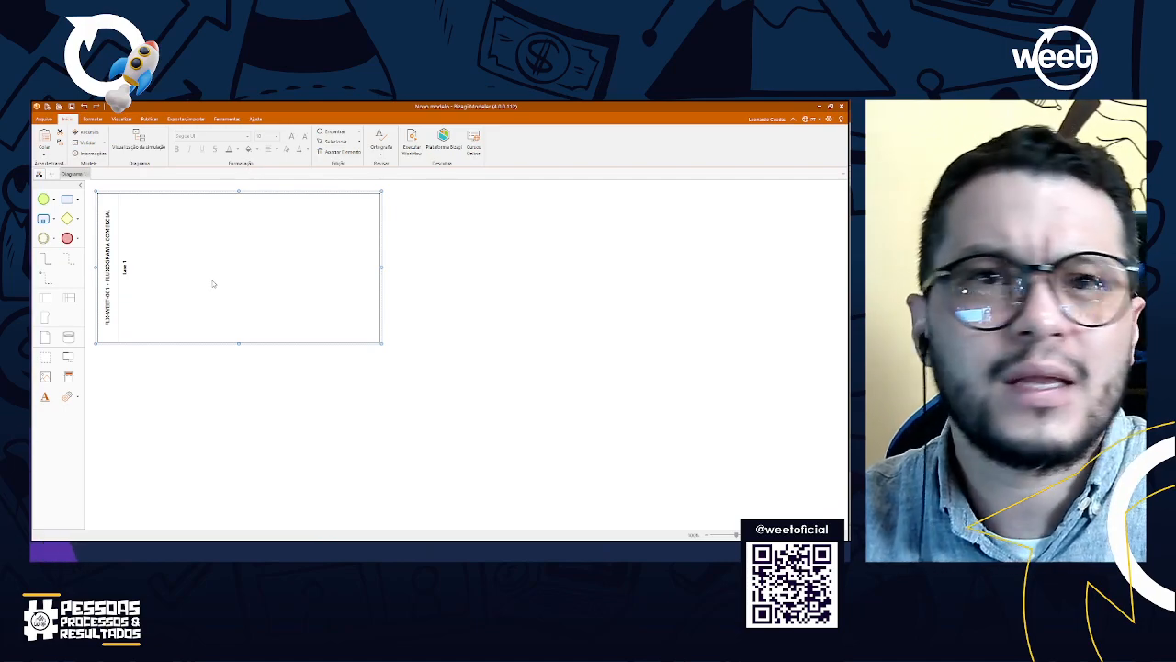
# Step: Rename the pool's first lane as VENDAS
pyautogui.click(127, 270)
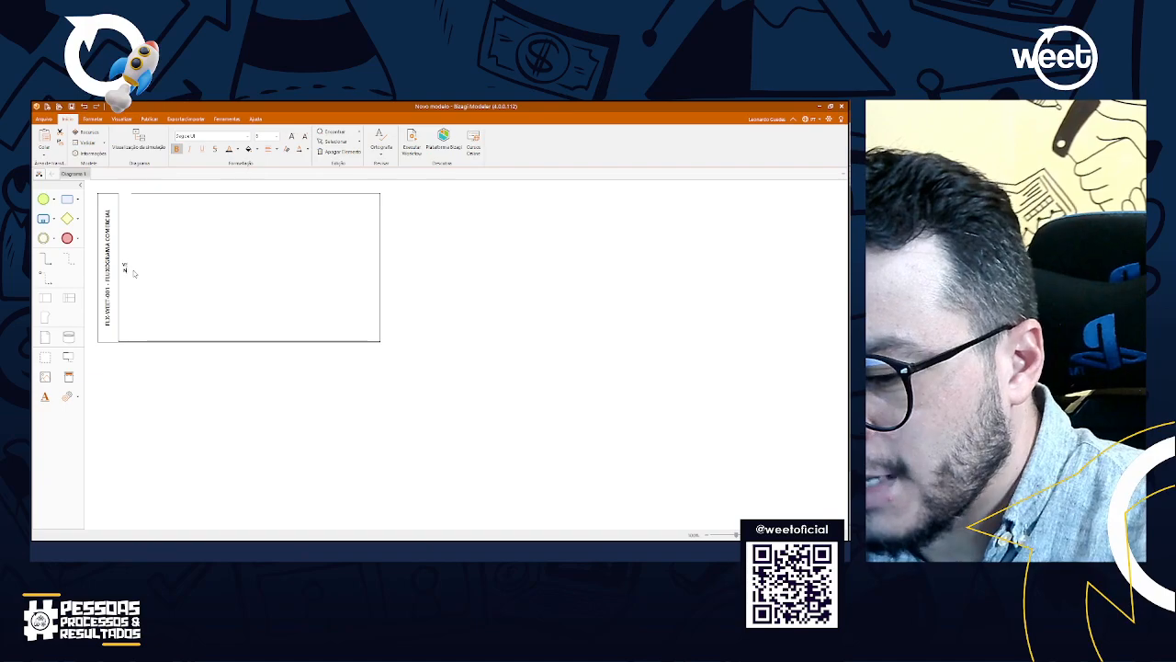
pyautogui.write('VENDAS')
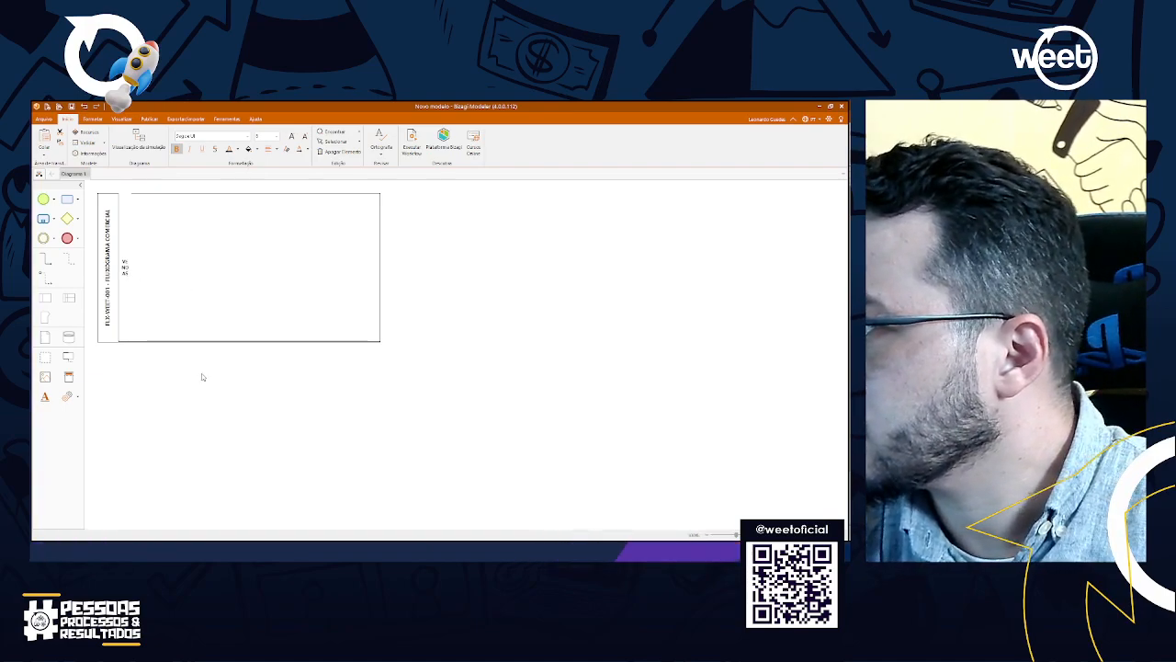
pyautogui.click(342, 438)
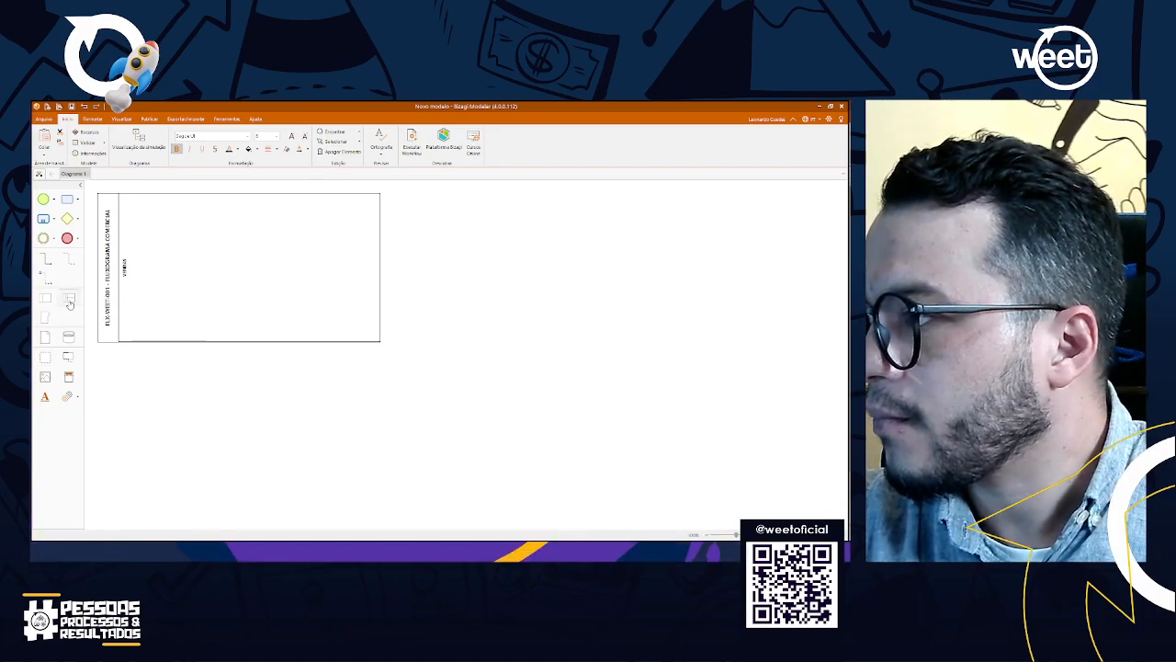
# Step: Add a second lane below the VENDAS lane and name it FINANCEIRO
pyautogui.moveTo(71, 308); pyautogui.dragTo(121, 337)
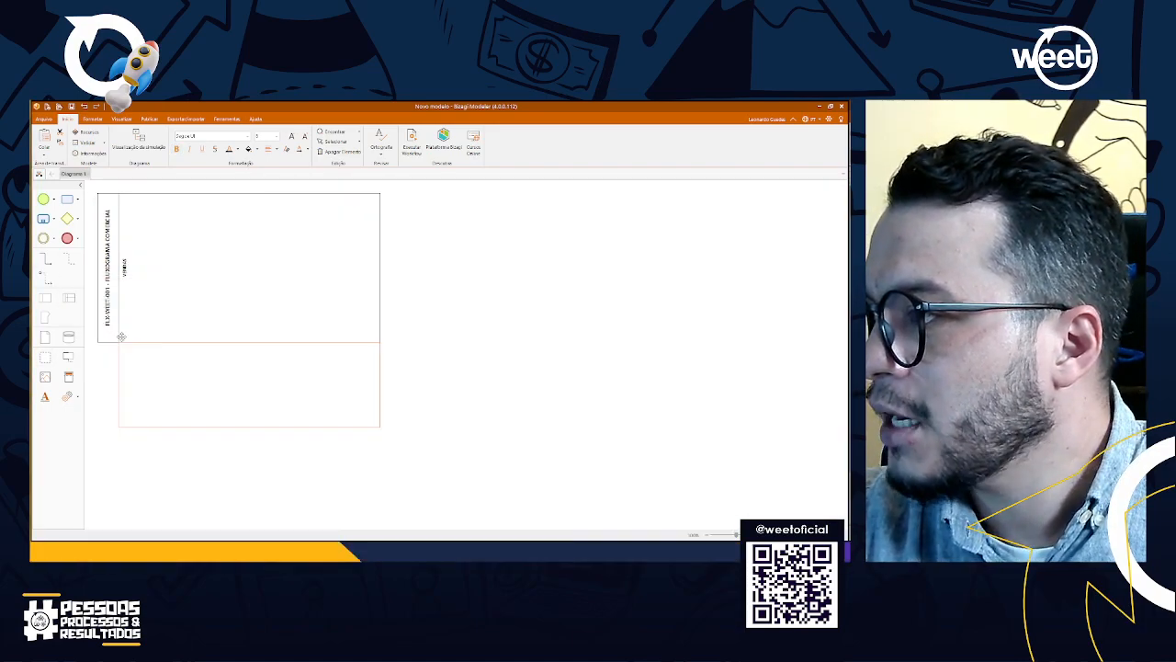
pyautogui.moveTo(120, 336); pyautogui.dragTo(121, 337)
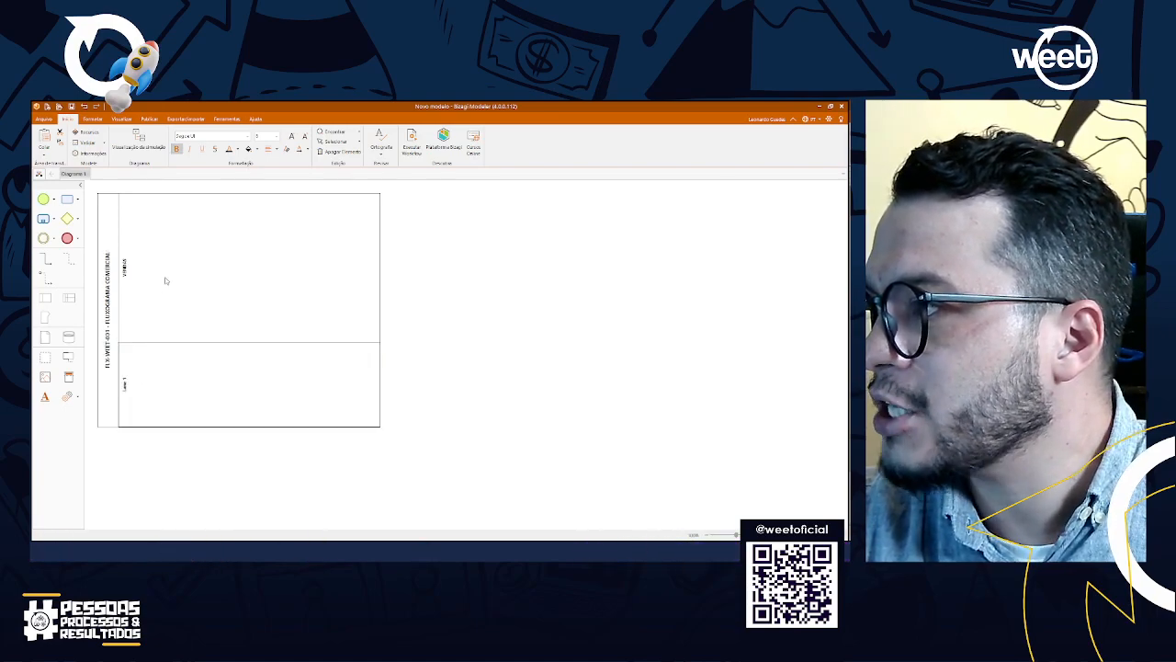
pyautogui.click(133, 389)
pyautogui.click(124, 386)
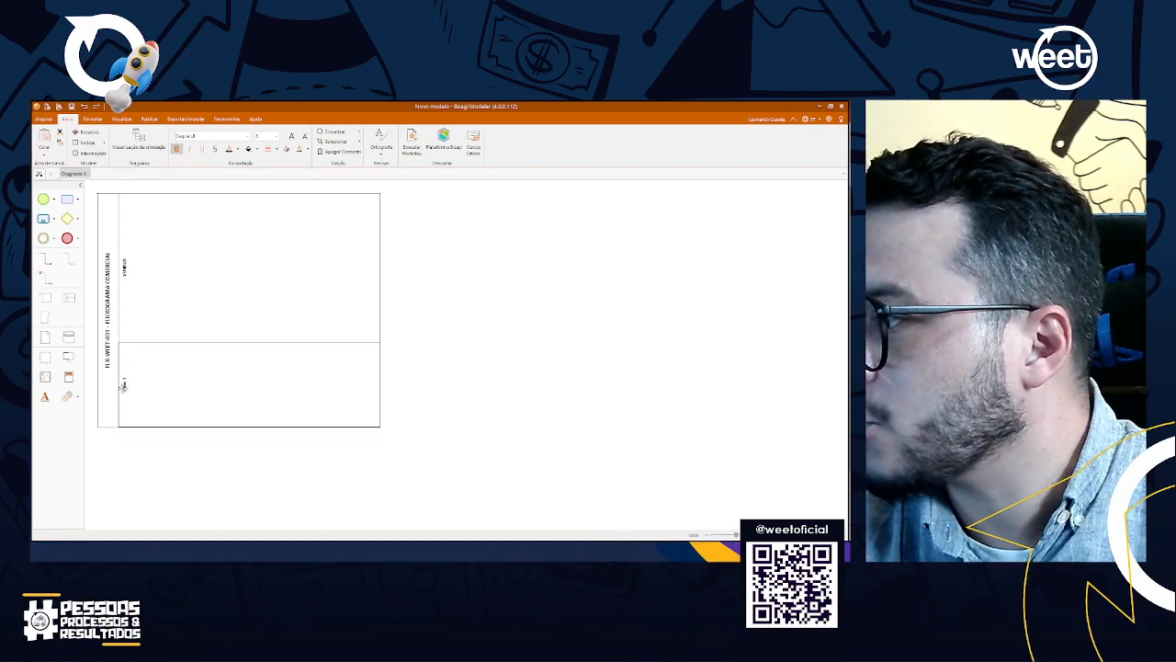
pyautogui.click(115, 381)
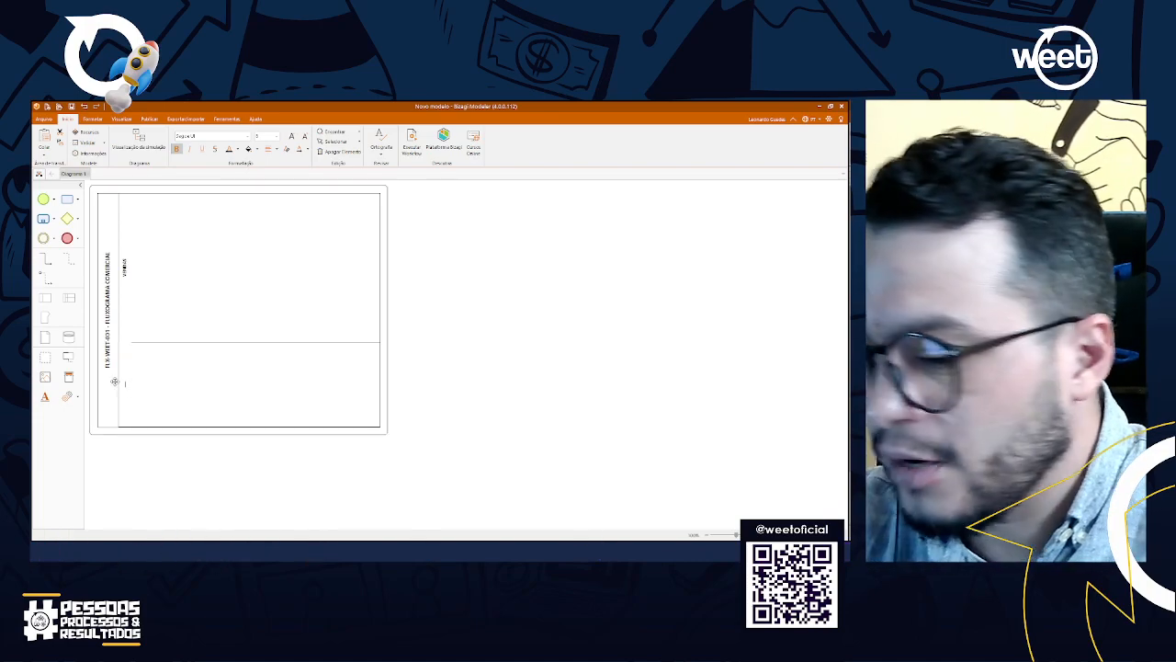
pyautogui.write('FINANCEIRO')
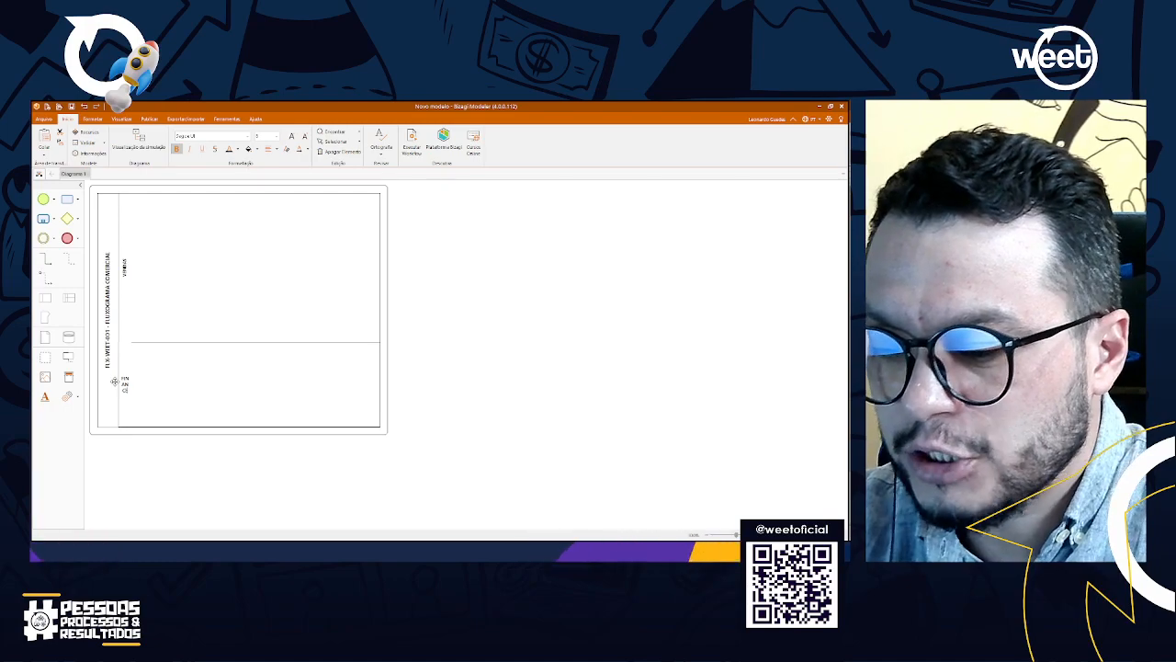
pyautogui.click(247, 481)
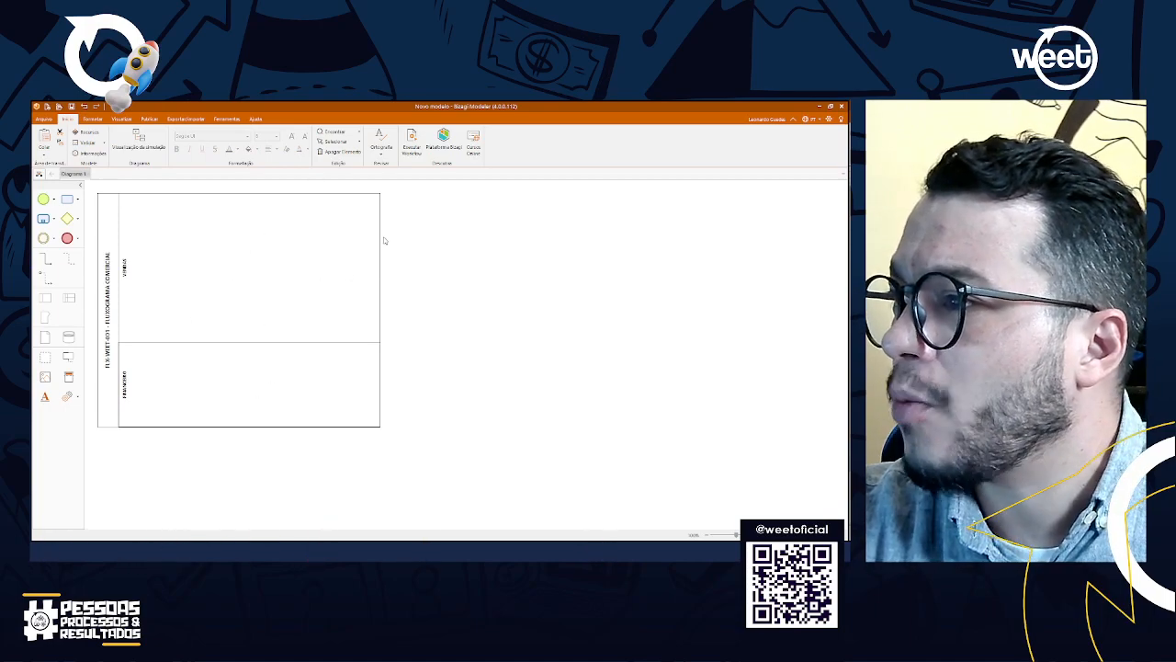
# Step: Widen the pool with both lanes until it spans nearly the full visible canvas width
pyautogui.click(376, 211)
pyautogui.moveTo(381, 310); pyautogui.dragTo(795, 310)
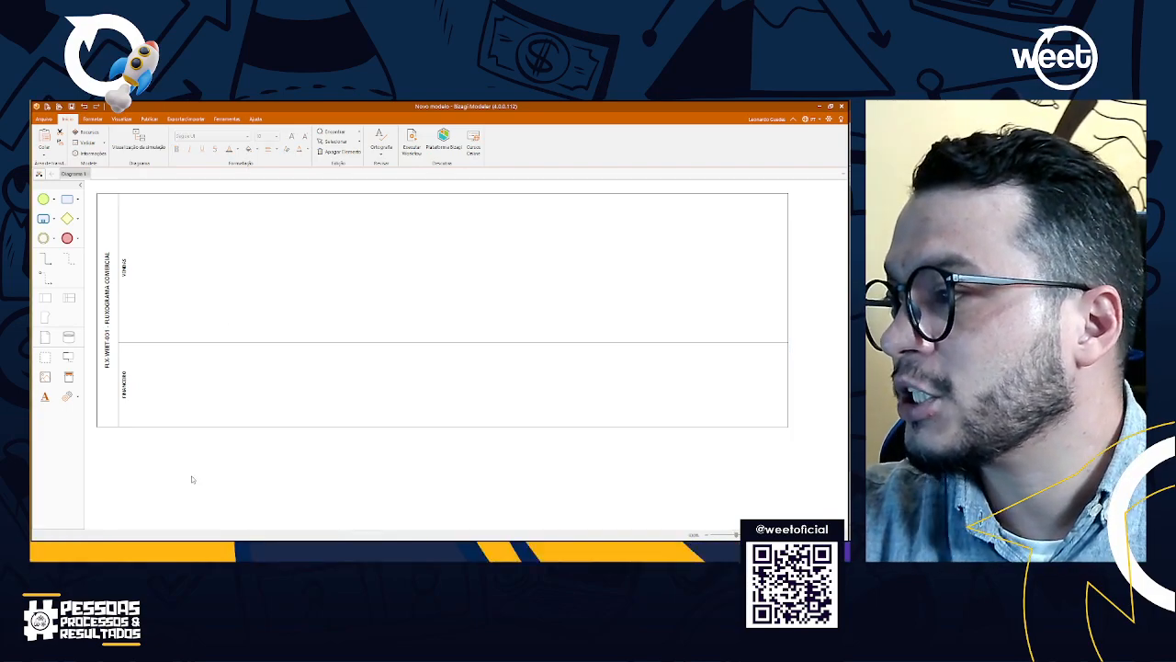
pyautogui.click(191, 475)
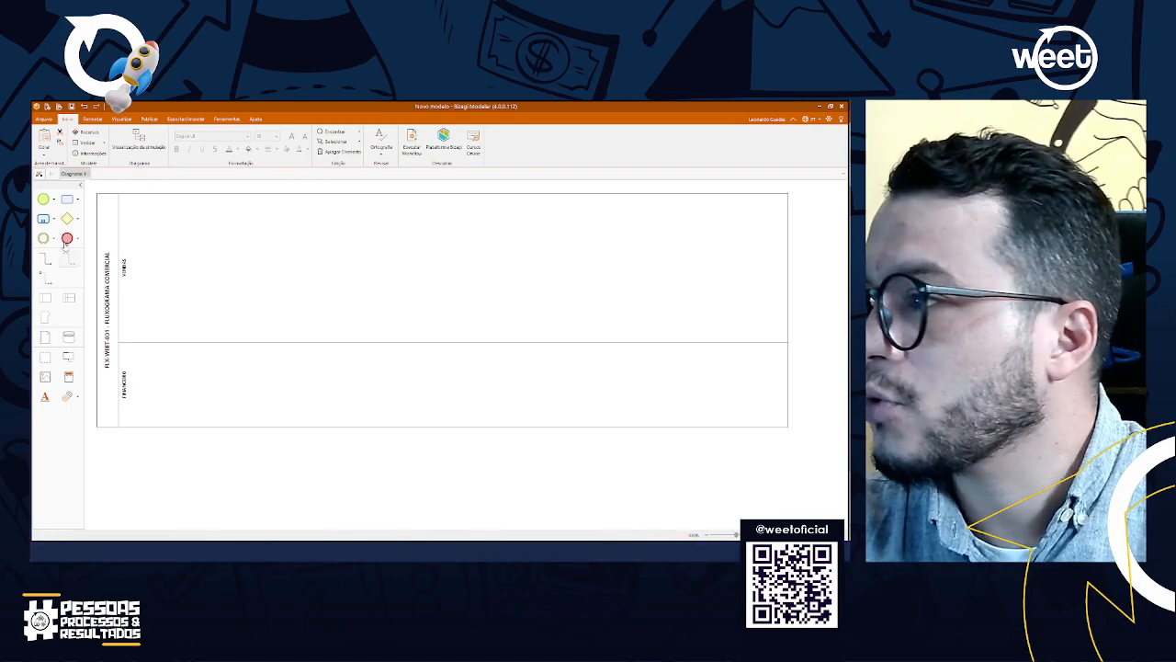
# Step: Place a plain start event at the beginning of the VENDAS lane and label it with random placeholder text
pyautogui.moveTo(43, 198); pyautogui.dragTo(164, 233)
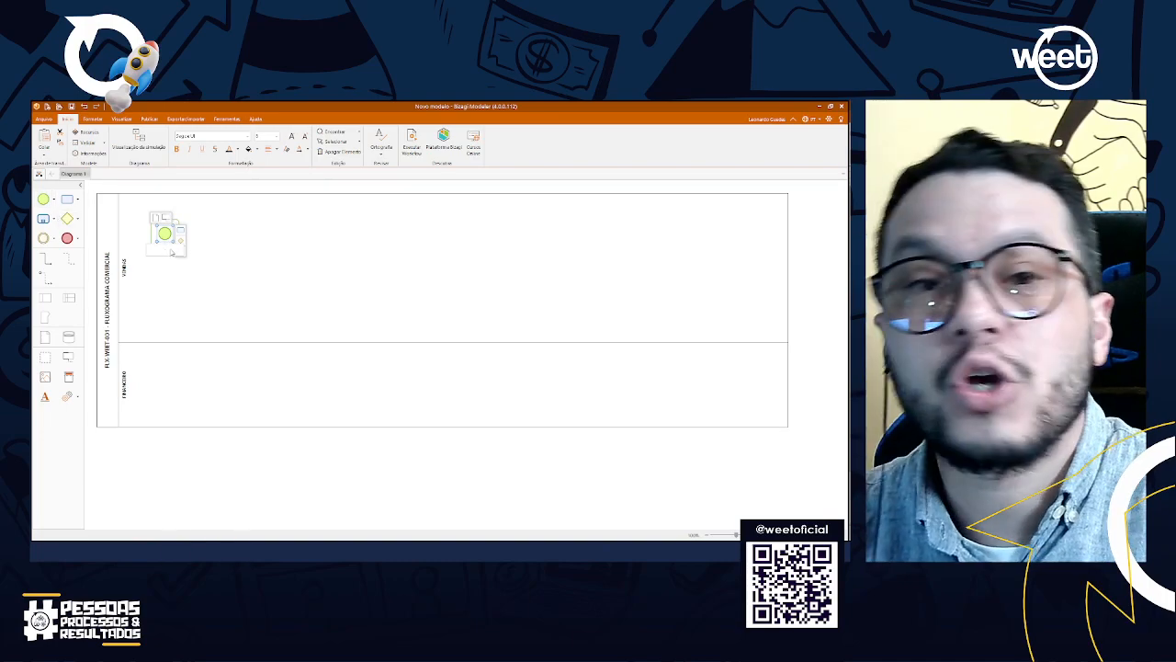
pyautogui.write('KLDSFGHJKDFSGGSDF')
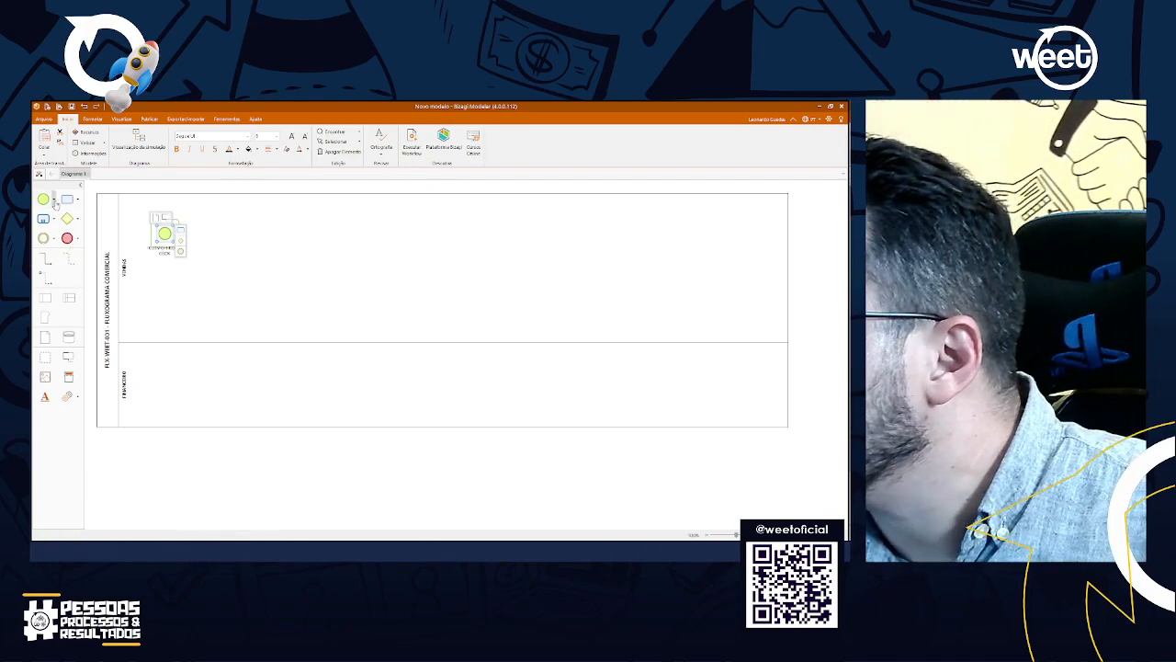
# Step: Try out a message start event (Início de Mensagem) in the VENDAS lane and delete it again
pyautogui.click(55, 201)
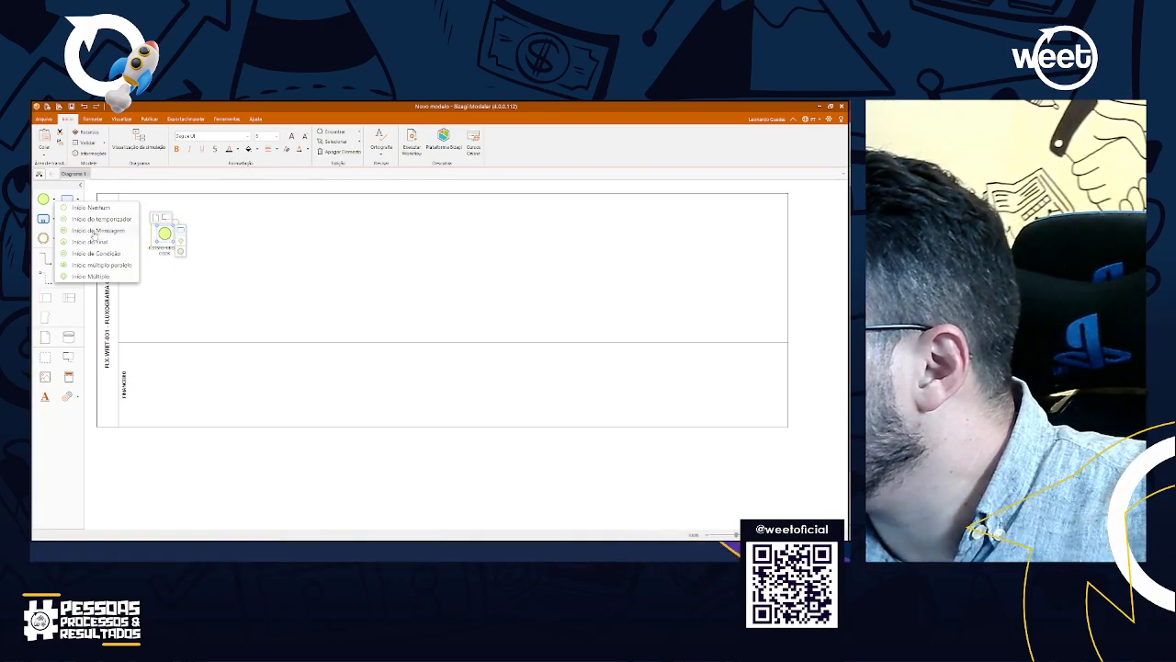
pyautogui.click(83, 232)
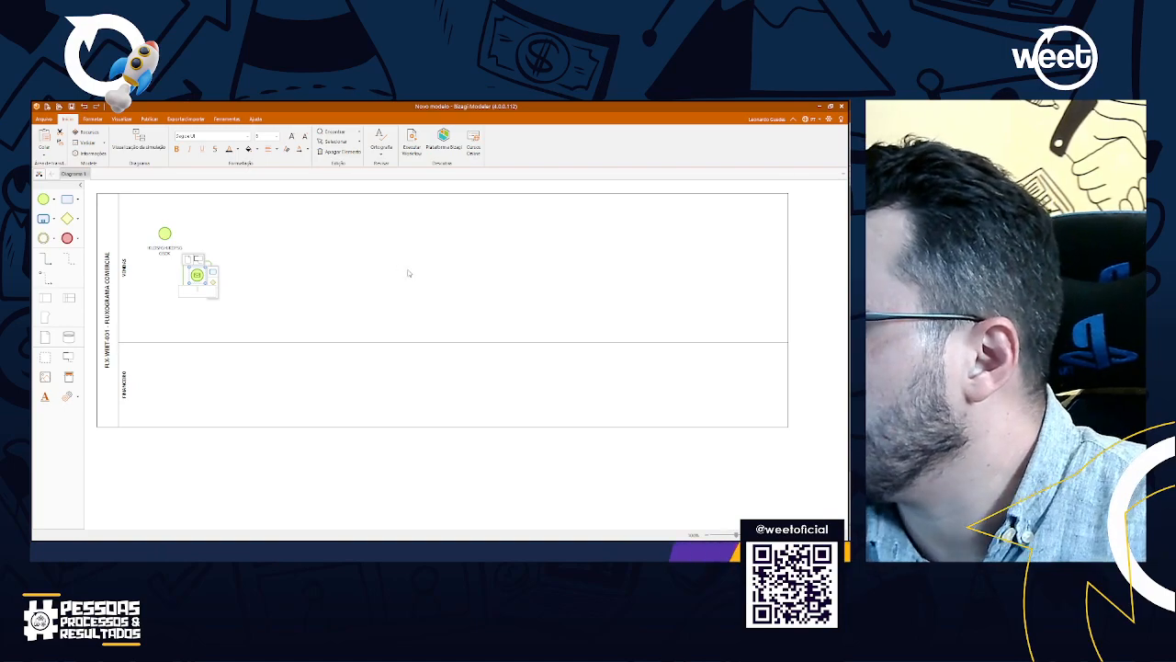
pyautogui.press('Escape')
pyautogui.press('Delete')
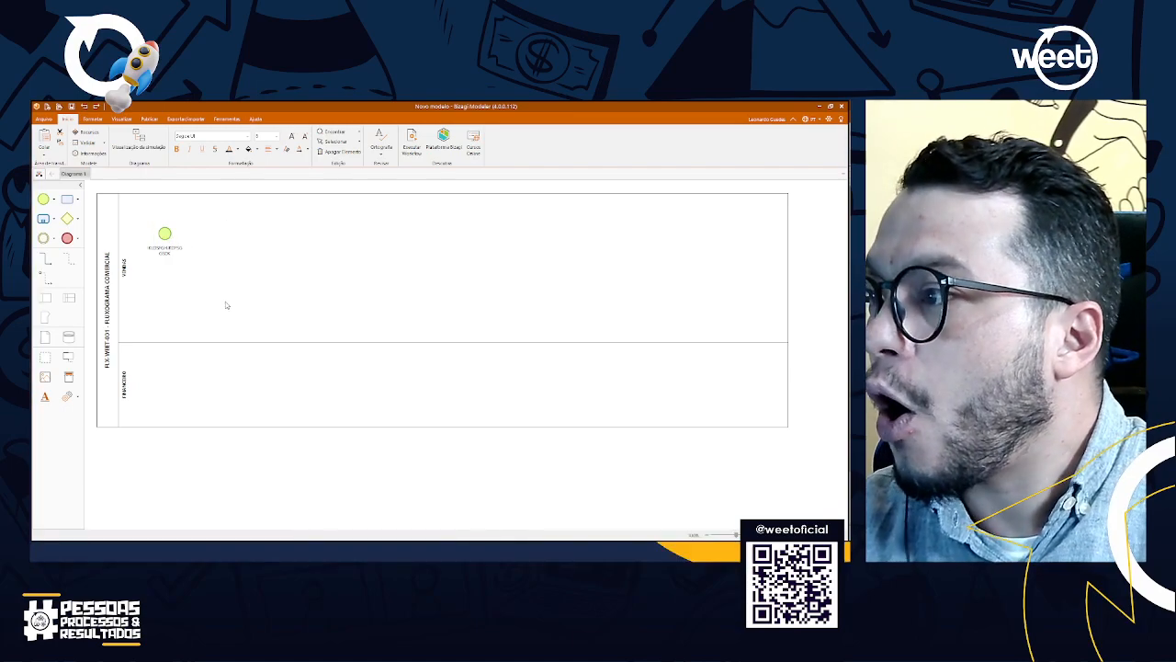
# Step: Add a task connected after the start event in the VENDAS lane and fill it with long placeholder text
pyautogui.click(164, 235)
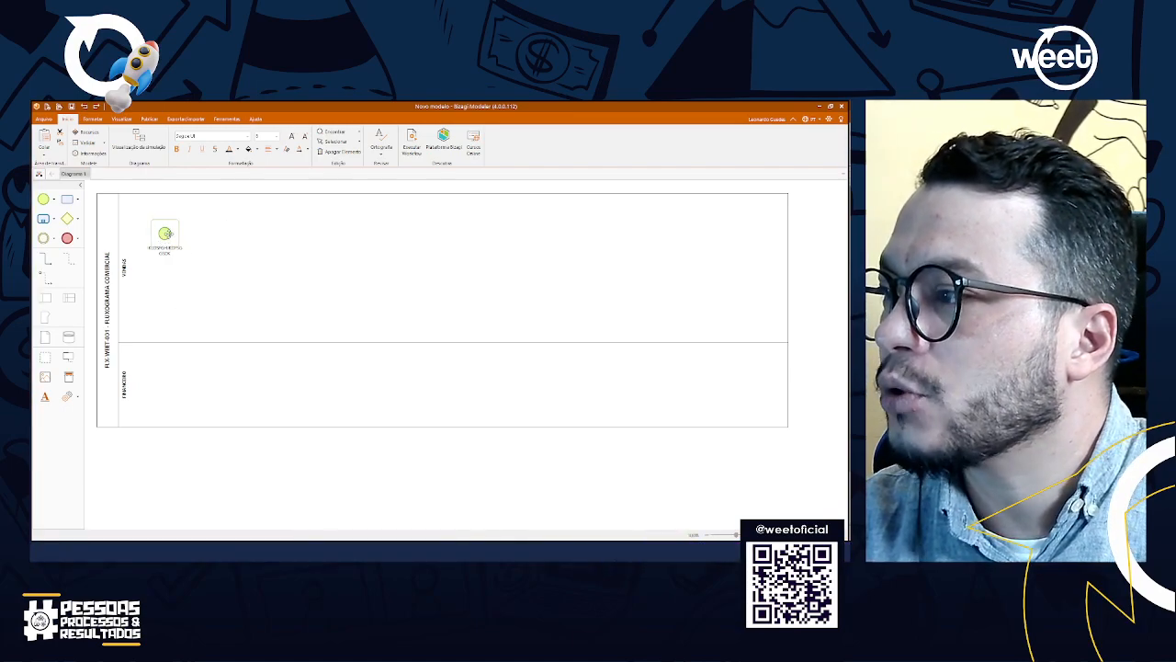
pyautogui.click(166, 233)
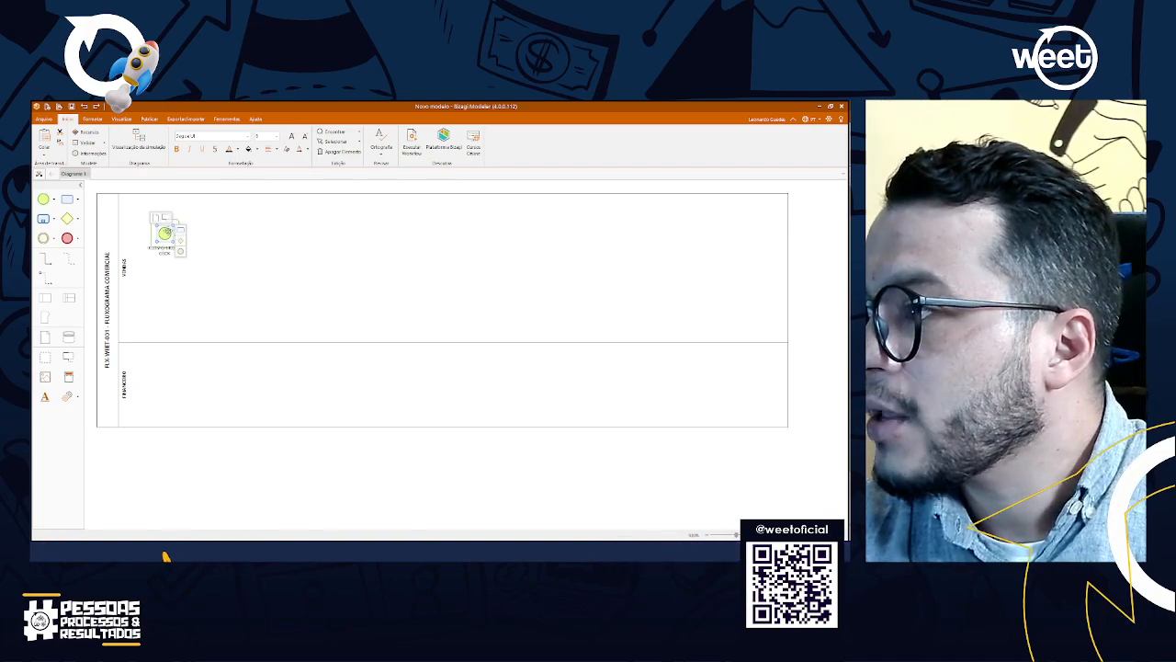
pyautogui.click(182, 235)
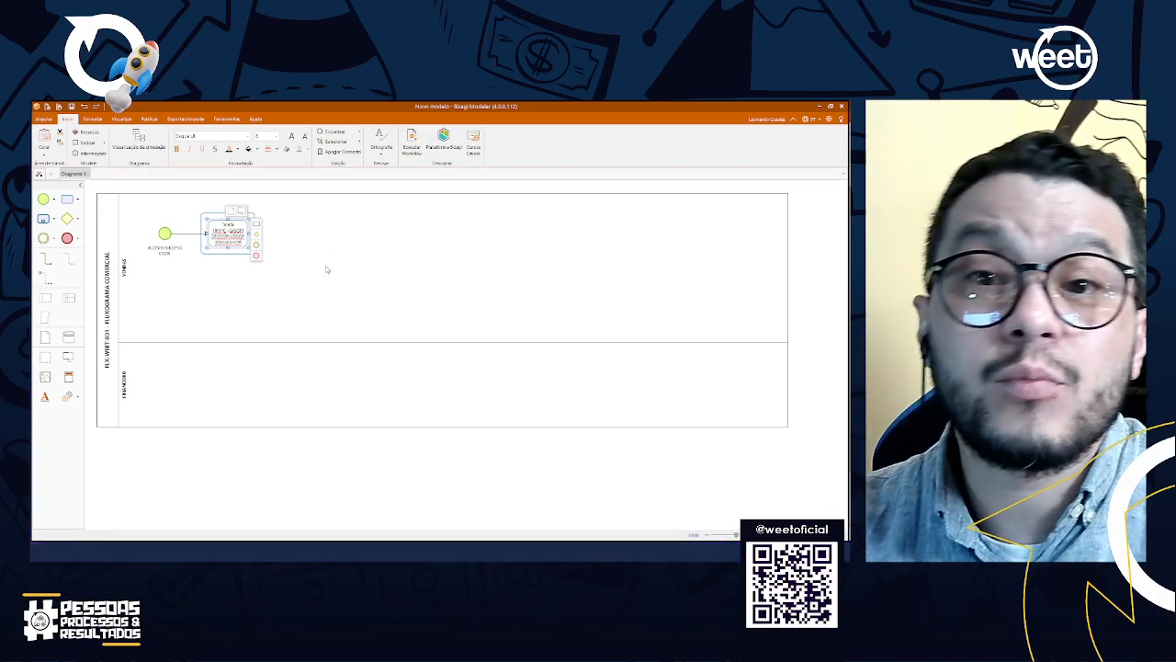
pyautogui.write('-XIHFGIOCHDFGOCHDFGOCHDFOUHOUF')
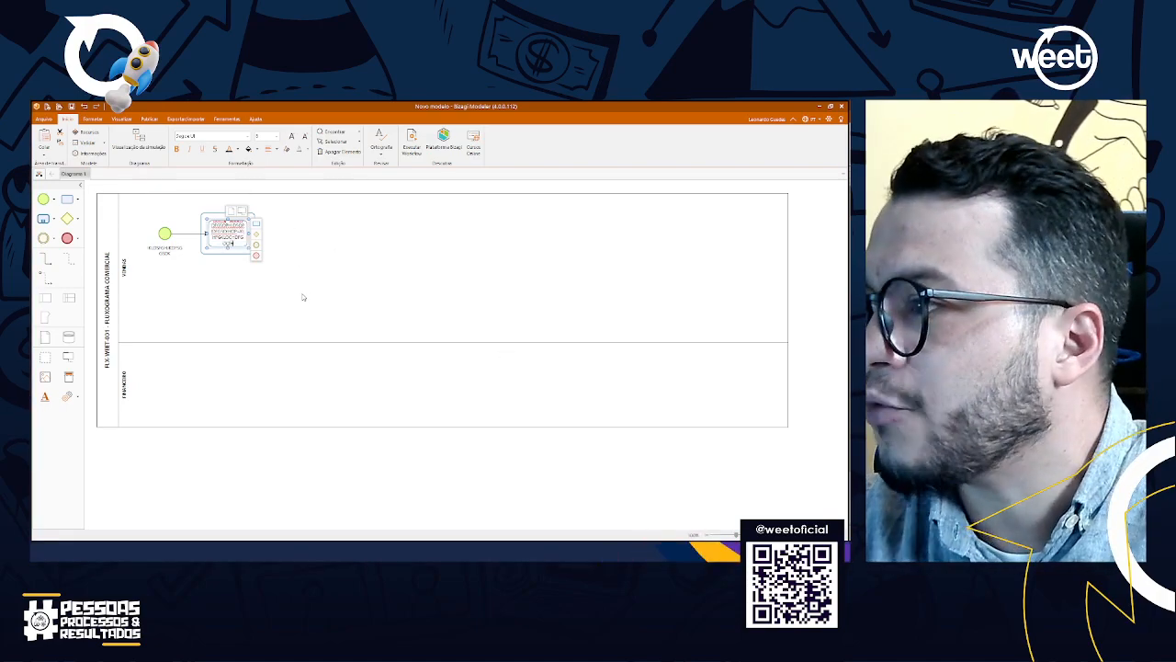
pyautogui.click(304, 242)
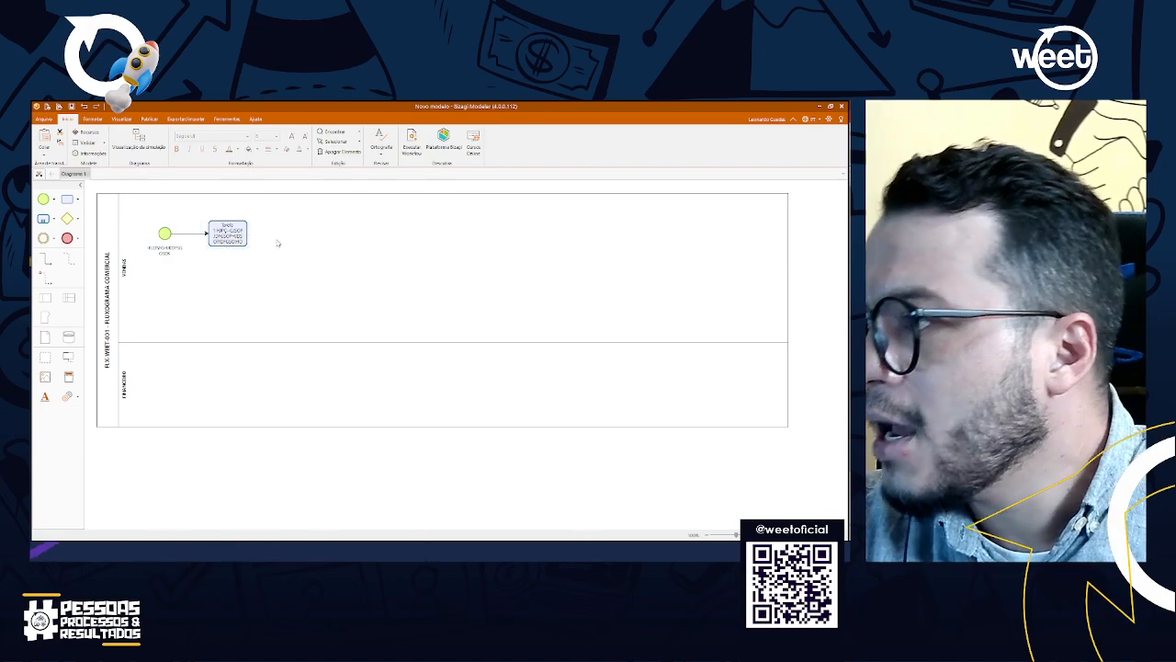
# Step: Enlarge the task to fit its long text and align it with the start event so the connector runs straight
pyautogui.click(242, 239)
pyautogui.moveTo(249, 233); pyautogui.dragTo(244, 261)
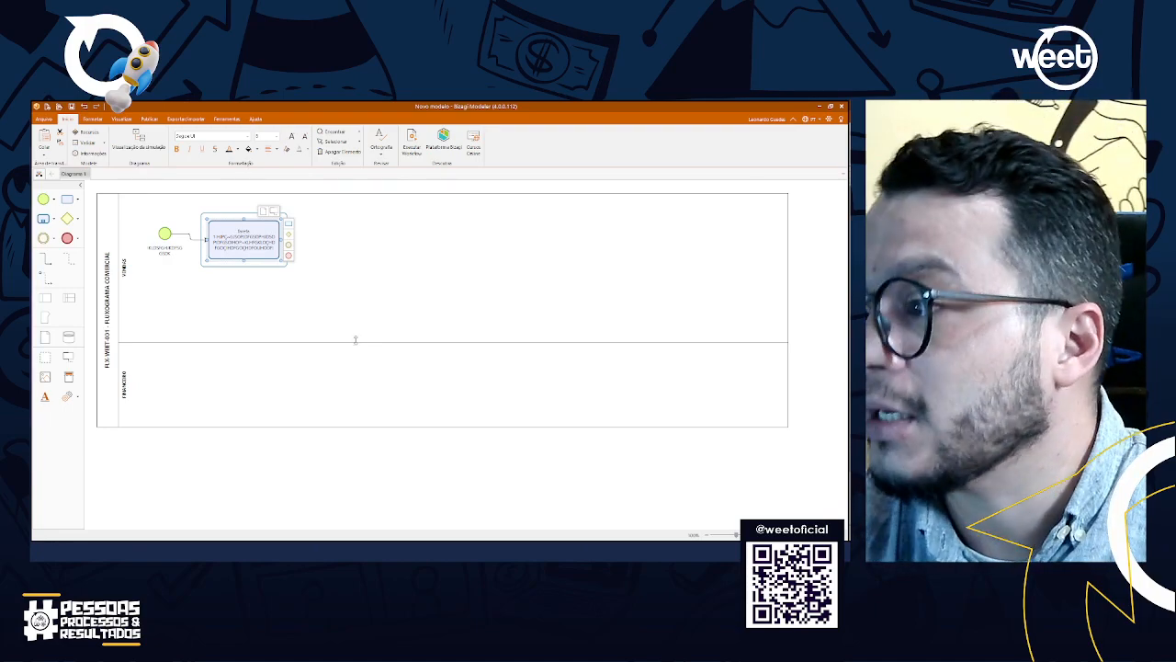
pyautogui.moveTo(261, 231); pyautogui.dragTo(260, 225)
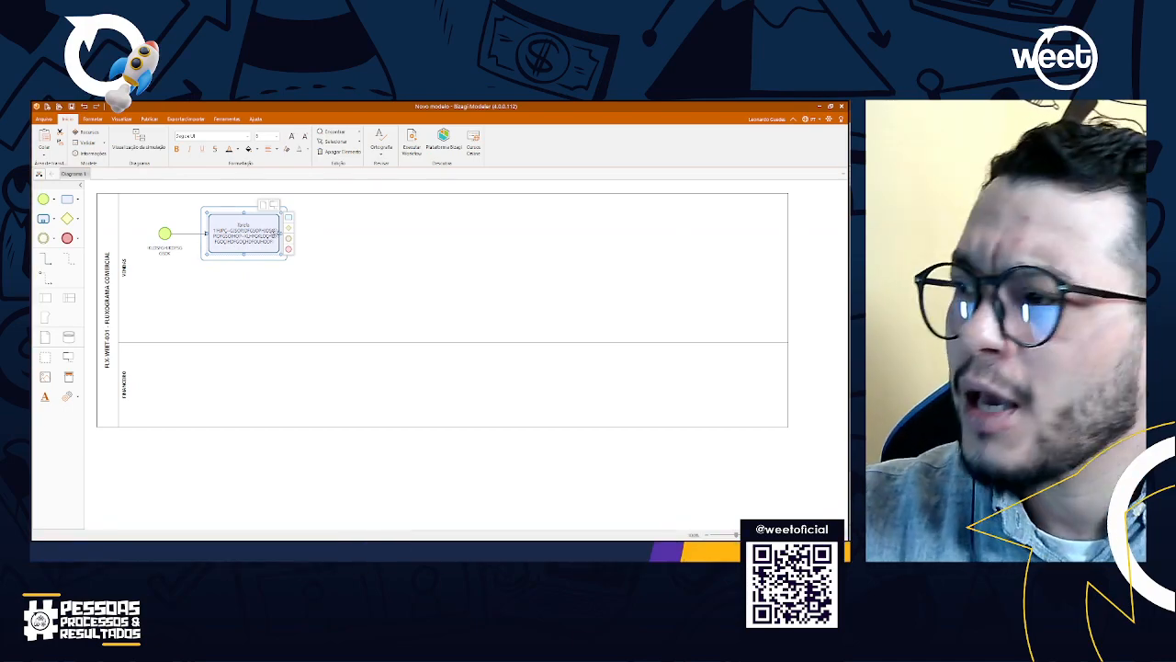
pyautogui.moveTo(265, 225); pyautogui.dragTo(265, 231)
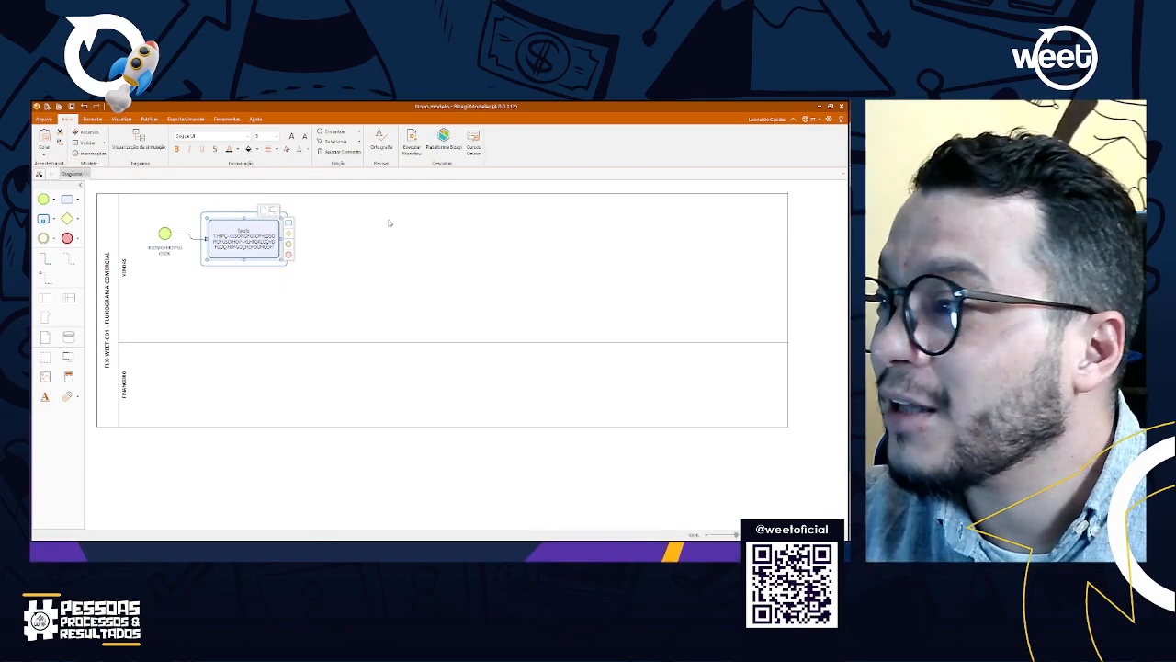
pyautogui.moveTo(265, 232); pyautogui.dragTo(266, 225)
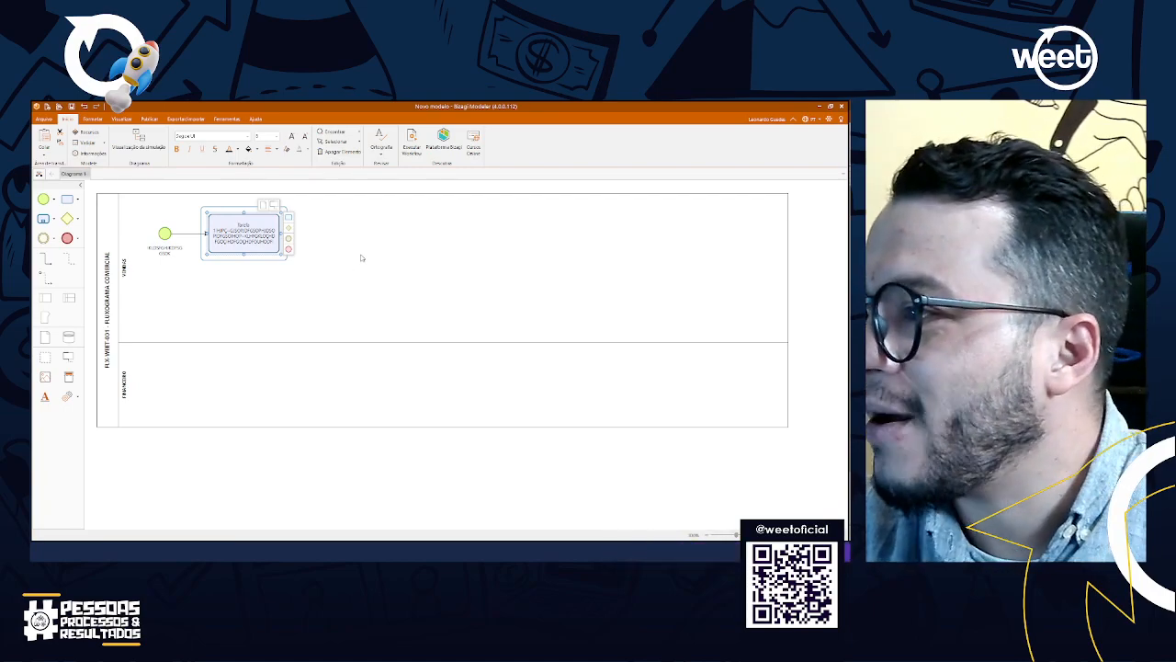
# Step: Attach a text annotation and a data object below the long-text task in the VENDAS lane
pyautogui.click(361, 258)
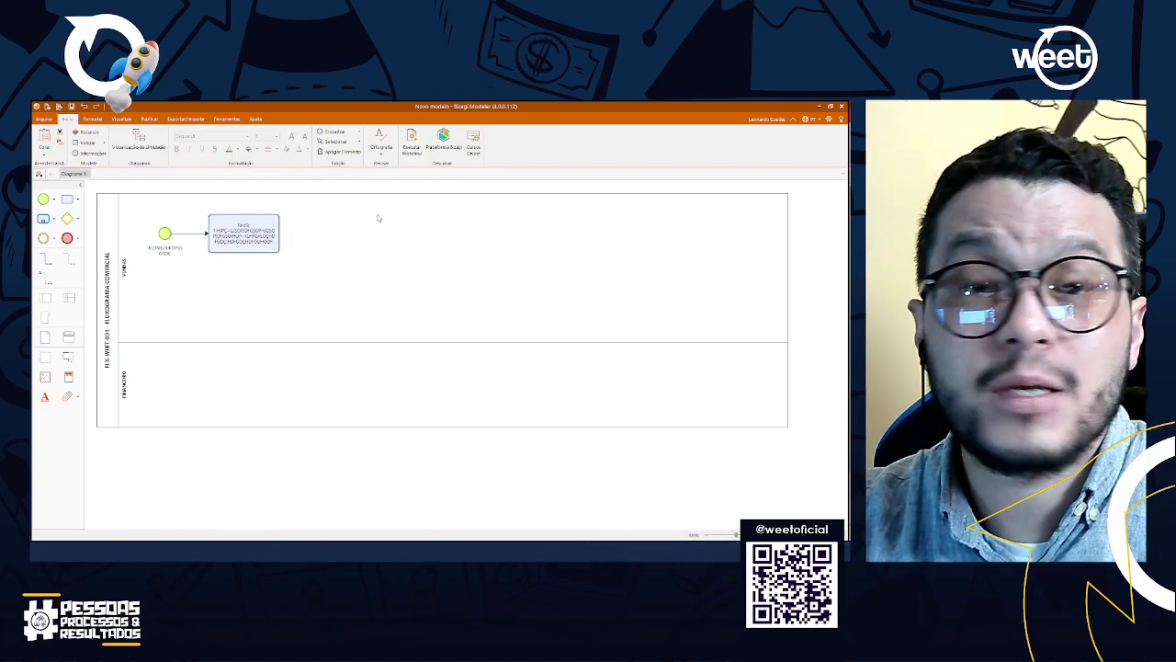
pyautogui.click(273, 225)
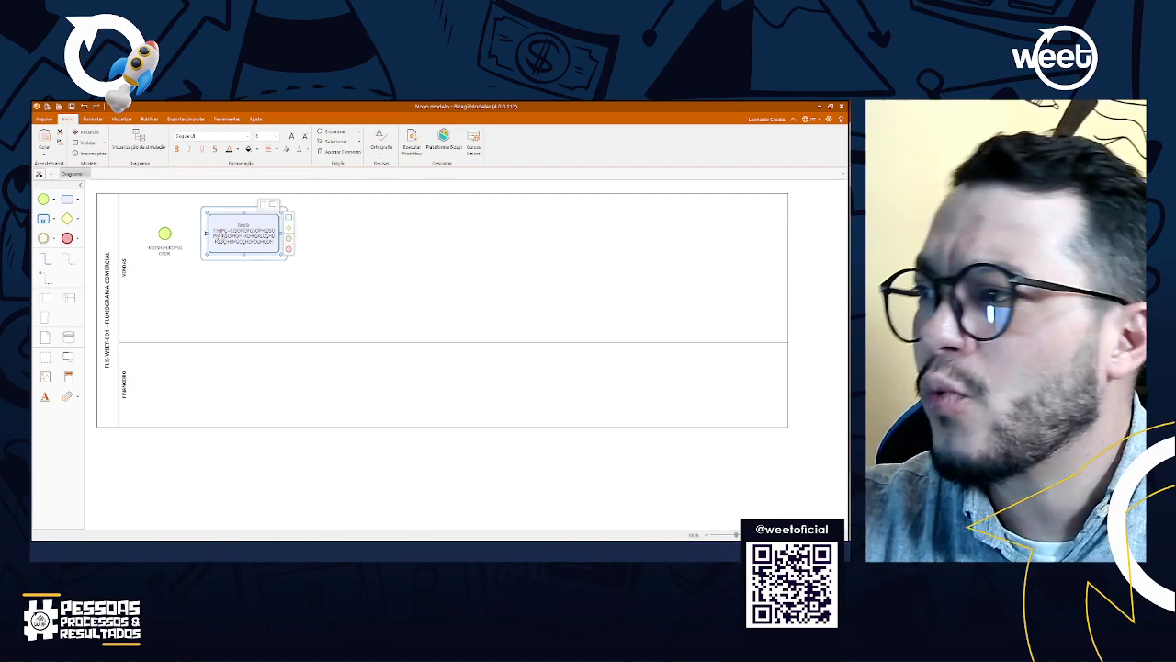
pyautogui.moveTo(275, 208)
pyautogui.mouseDown()
pyautogui.moveTo(273, 291)
pyautogui.moveTo(282, 277)
pyautogui.mouseUp()
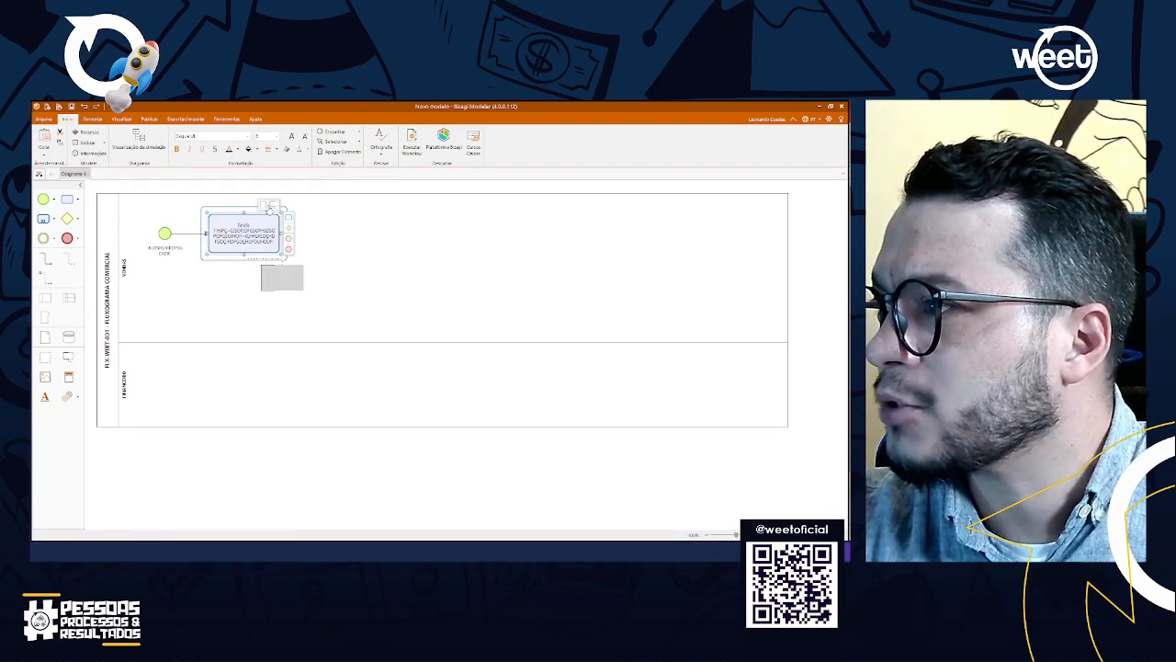
pyautogui.click(244, 263)
pyautogui.moveTo(217, 281); pyautogui.dragTo(218, 281)
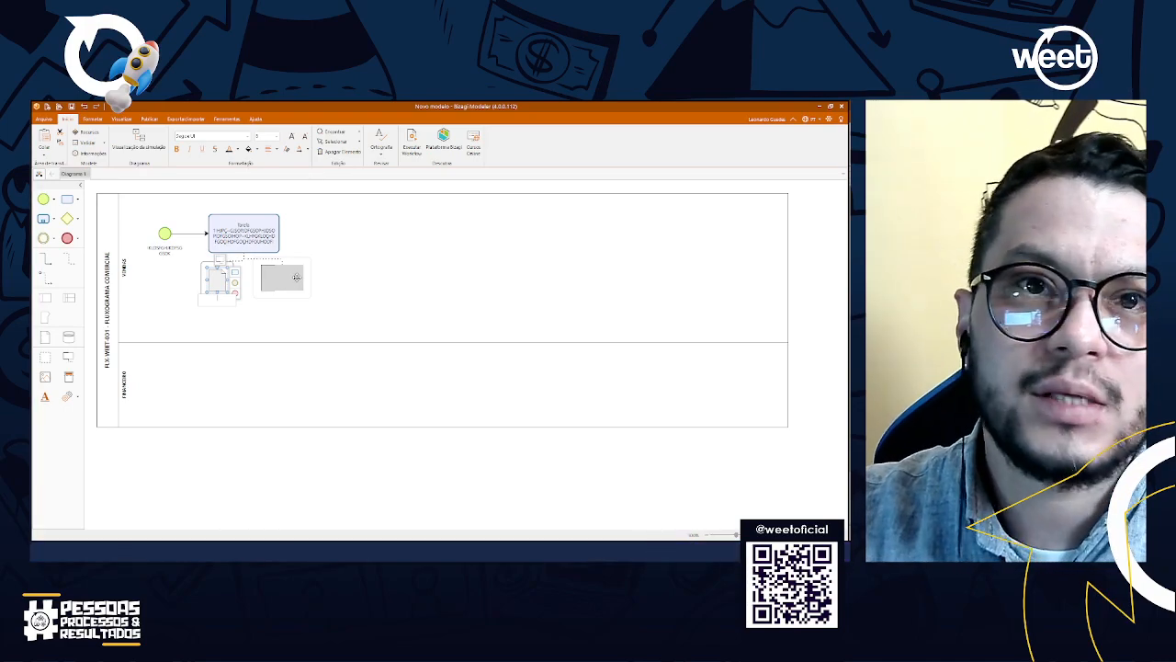
# Step: Label the data object and the text annotation below the first task with random placeholder text
pyautogui.click(154, 311)
pyautogui.click(215, 281)
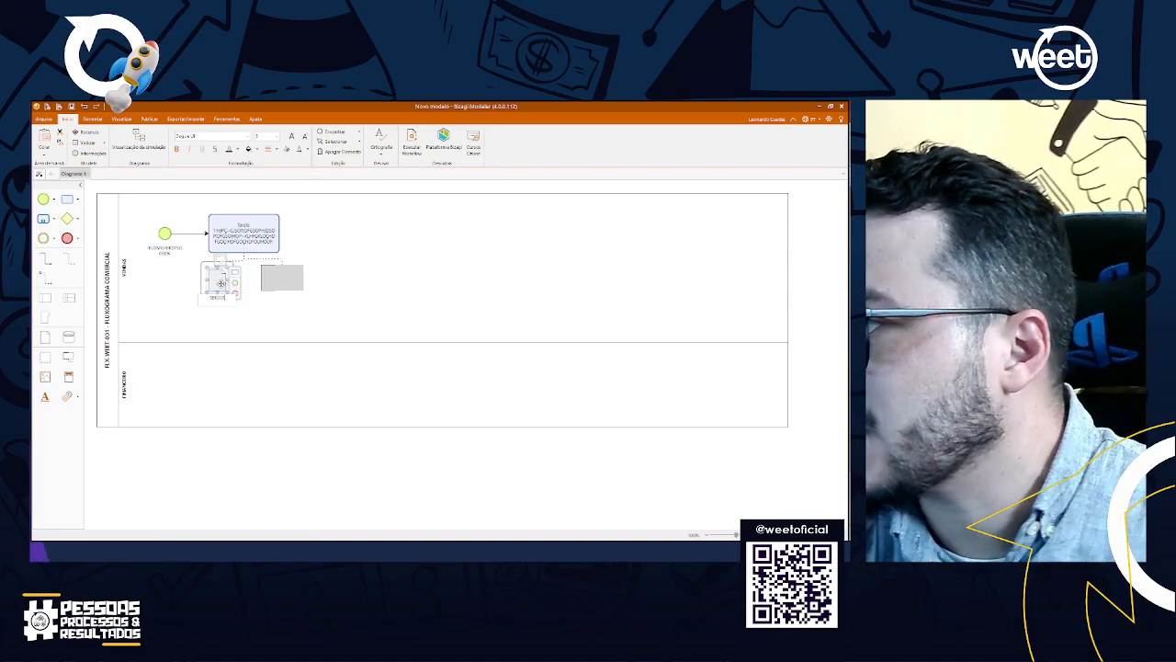
pyautogui.moveTo(272, 280); pyautogui.dragTo(282, 280)
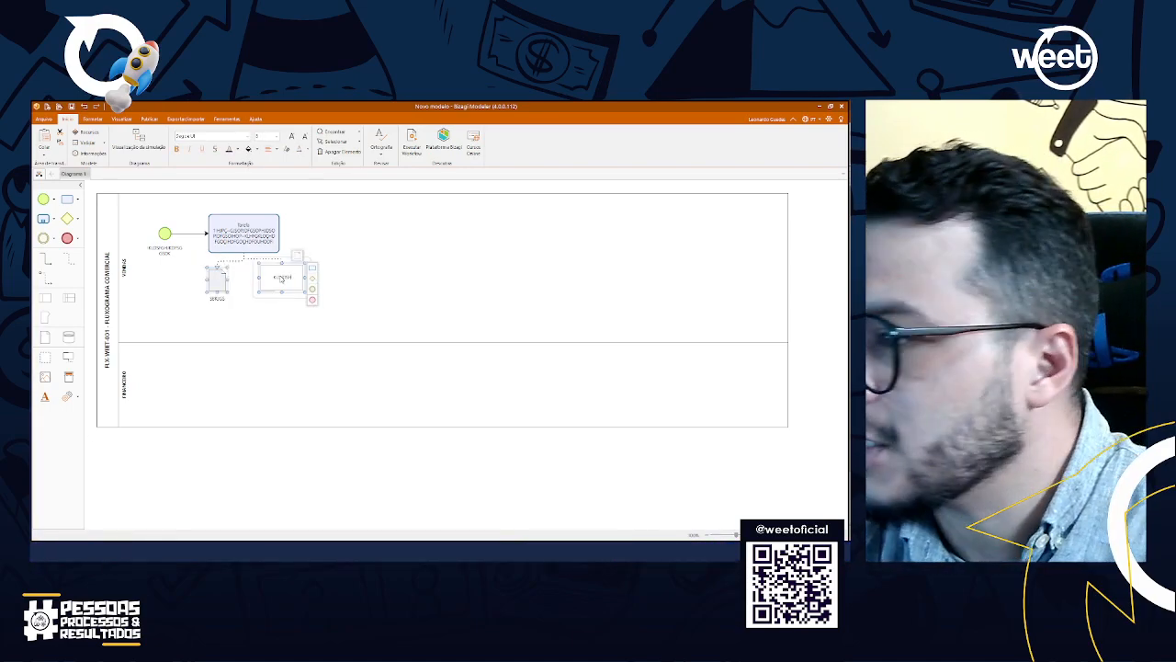
# Step: Add a second task connected after the long-text task in the VENDAS lane and fill it with random placeholder text
pyautogui.click(264, 236)
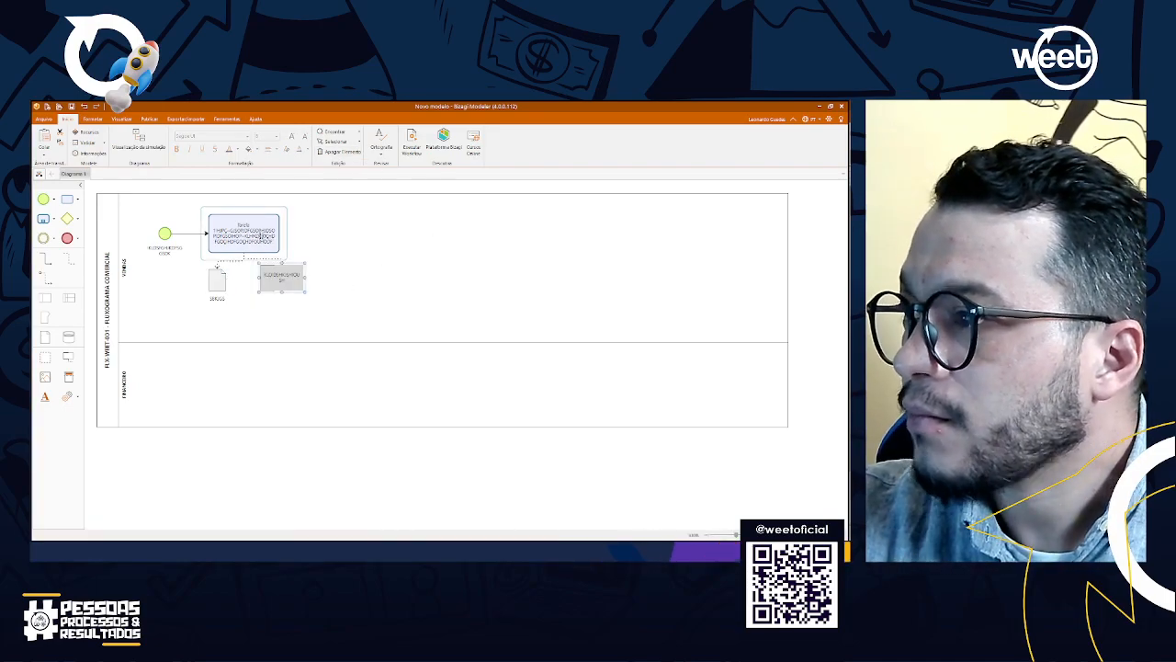
pyautogui.click(288, 231)
pyautogui.click(450, 284)
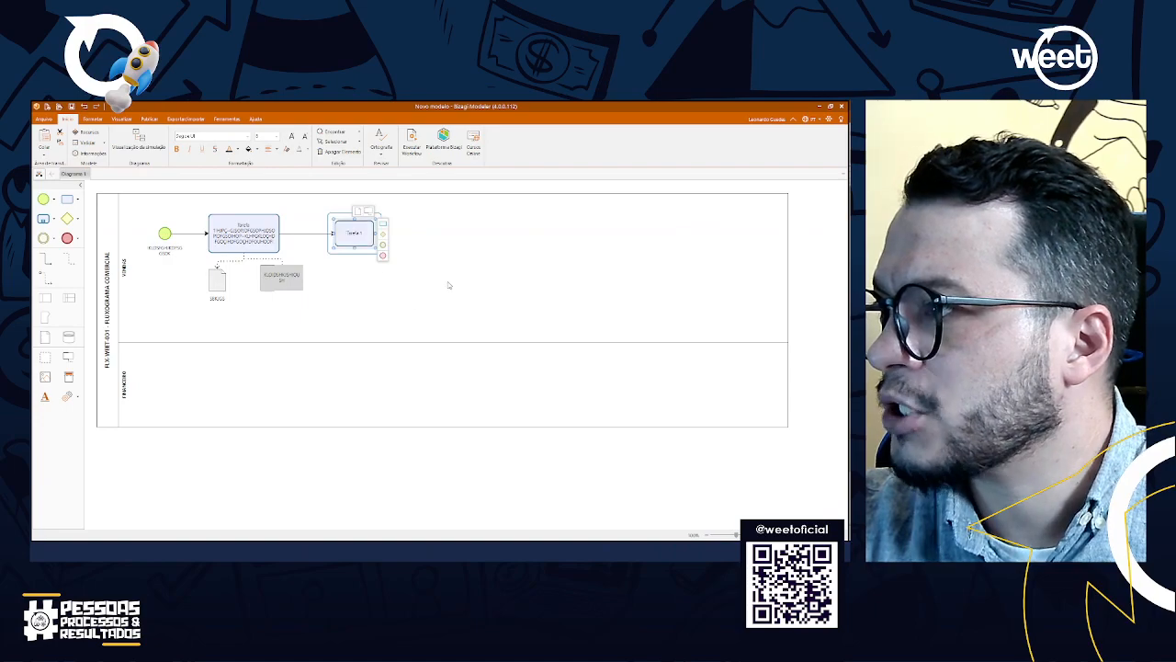
pyautogui.doubleClick(354, 235)
pyautogui.write('HJOPÇDTFGPL')
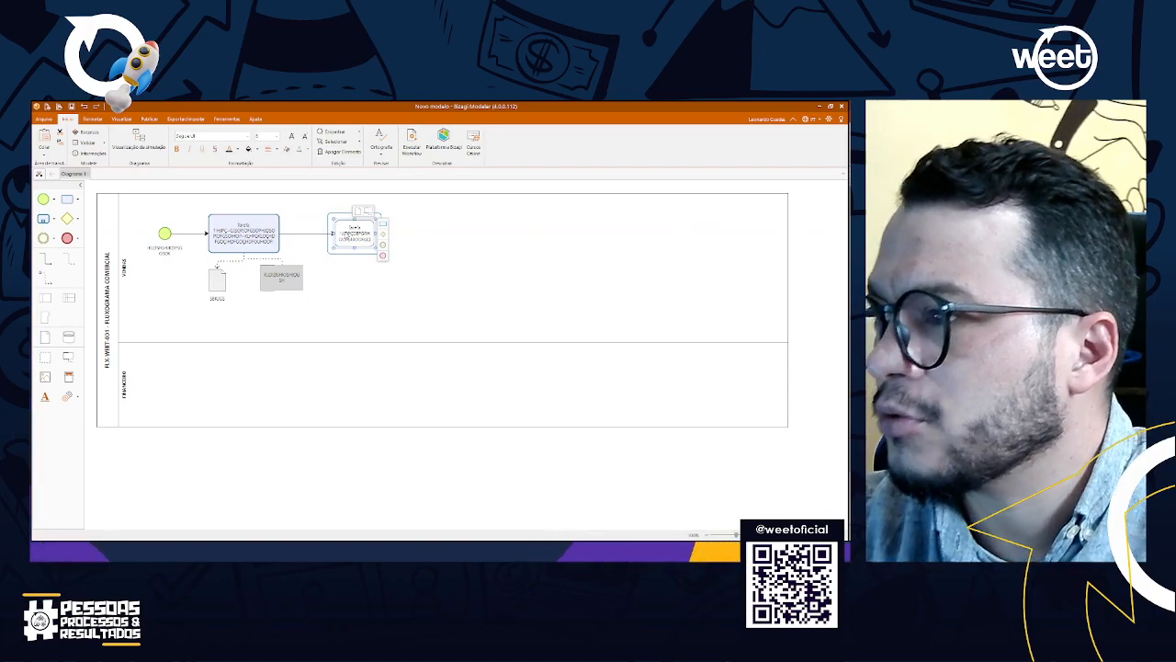
pyautogui.click(393, 252)
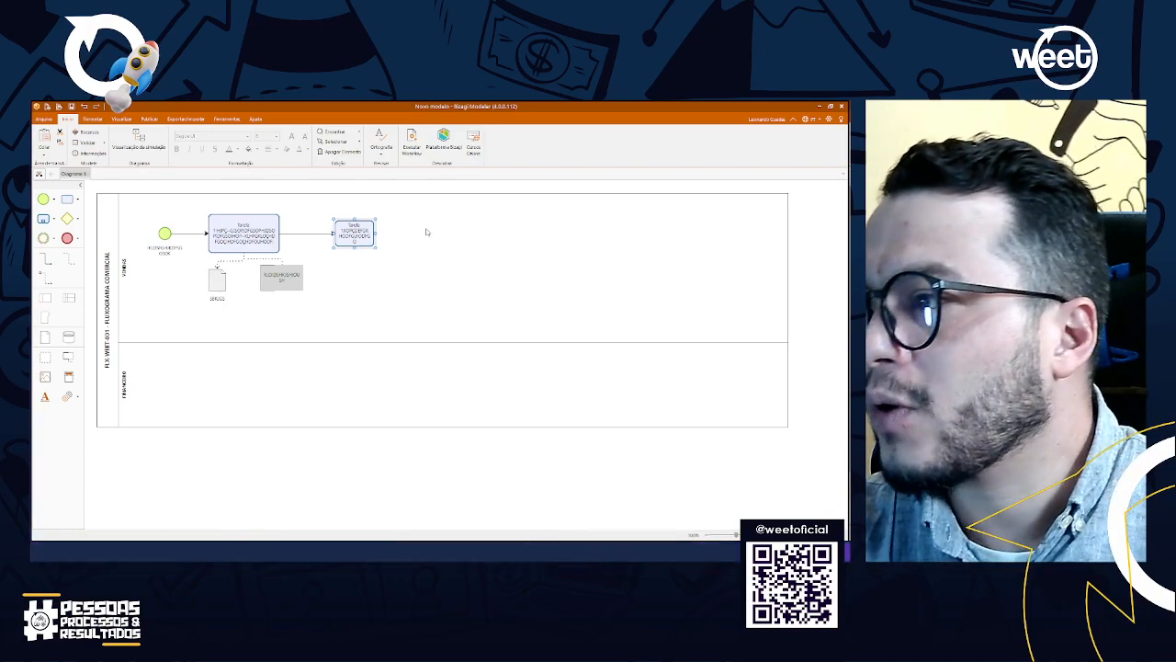
# Step: Add a gateway connected after the second VENDAS task and label it with placeholder text ending in ???
pyautogui.moveTo(370, 235)
pyautogui.moveTo(383, 234); pyautogui.dragTo(426, 233)
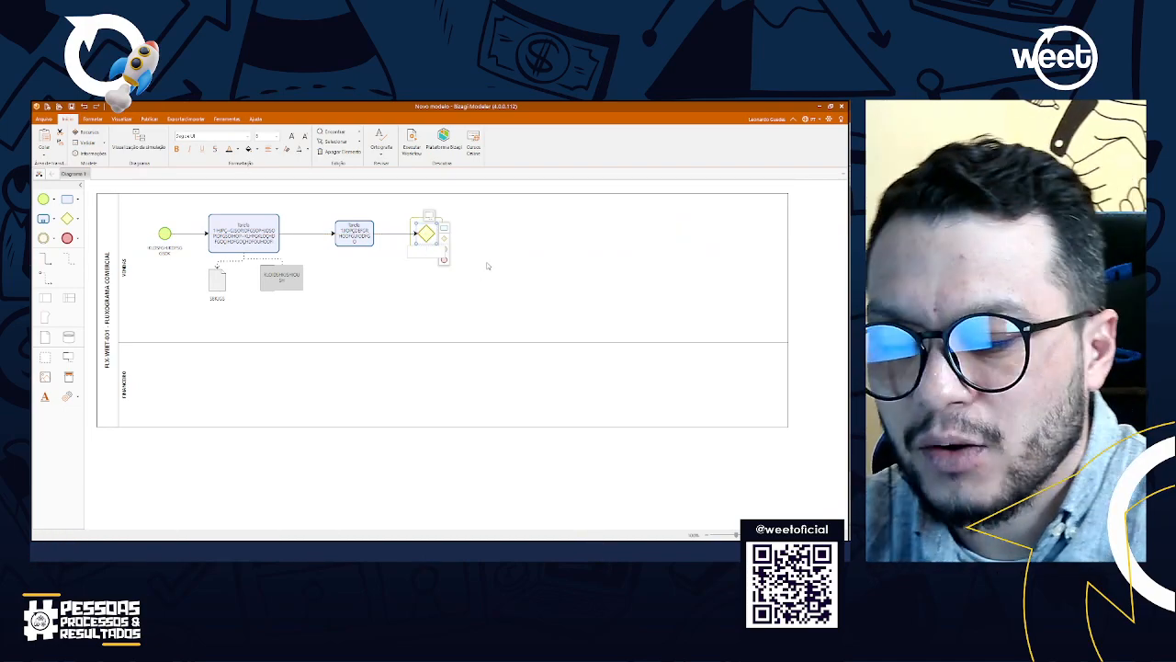
pyautogui.write('???')
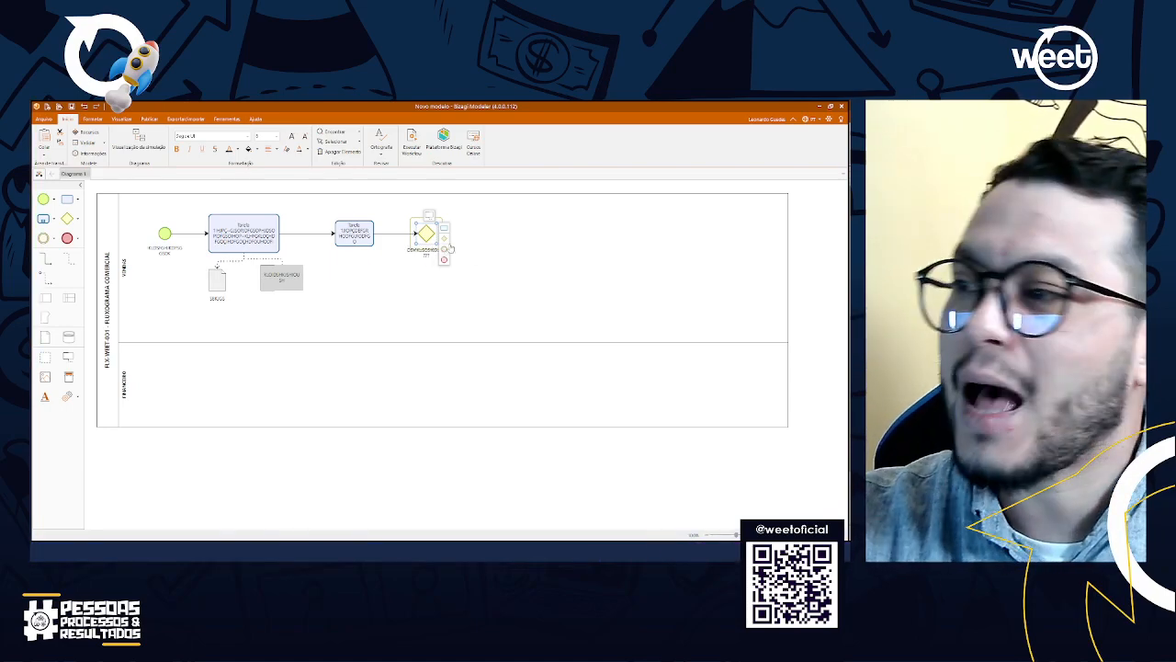
# Step: Branch the gateway into an upper and a lower task, and move the gateway's label above its diamond
pyautogui.moveTo(451, 231); pyautogui.dragTo(496, 268)
pyautogui.click(429, 235)
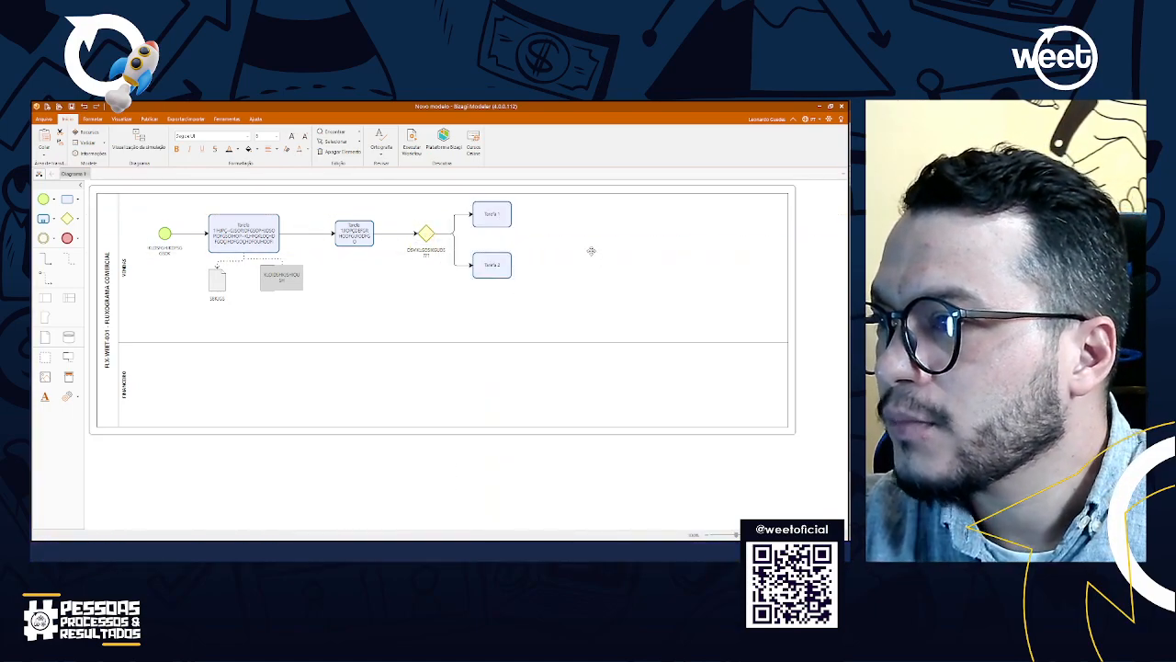
pyautogui.click(426, 254)
pyautogui.moveTo(427, 254); pyautogui.dragTo(427, 215)
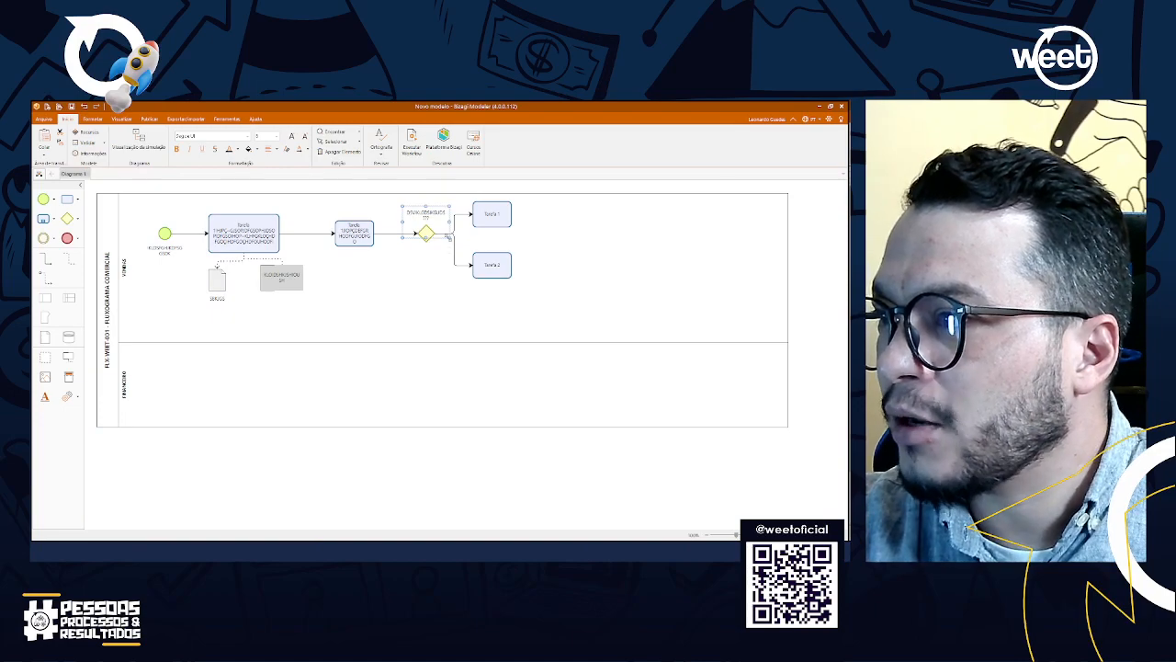
# Step: Reroute the lower branch to leave from the gateway's bottom corner, label it NÃO and place the label beside the line
pyautogui.click(455, 262)
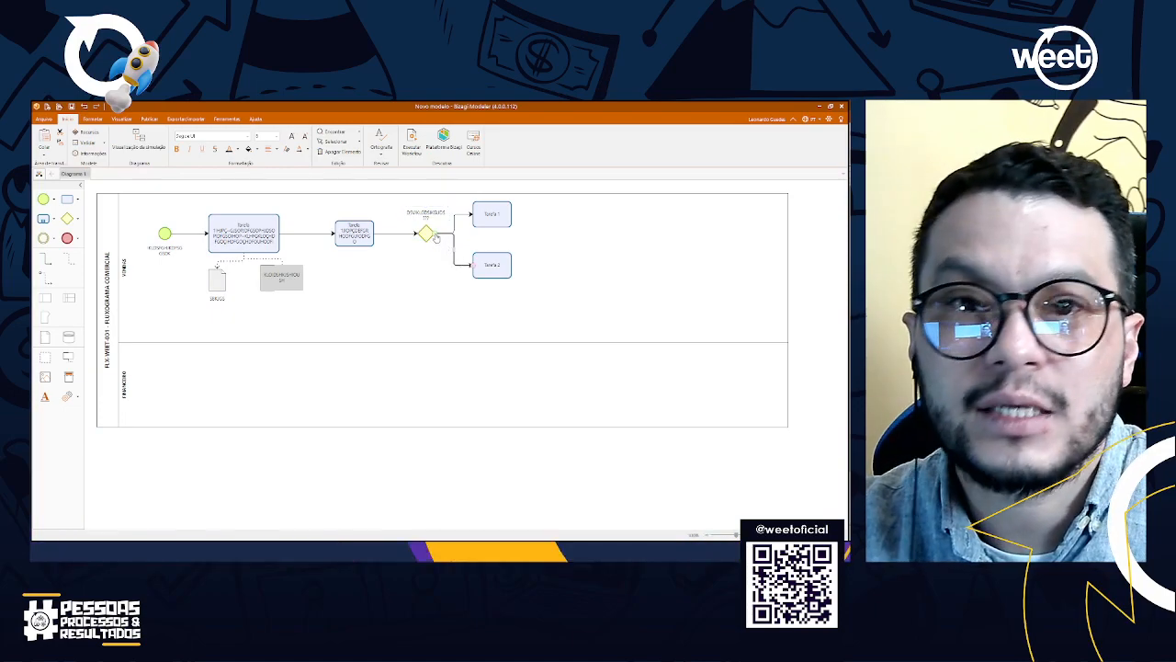
pyautogui.moveTo(437, 238); pyautogui.dragTo(426, 241)
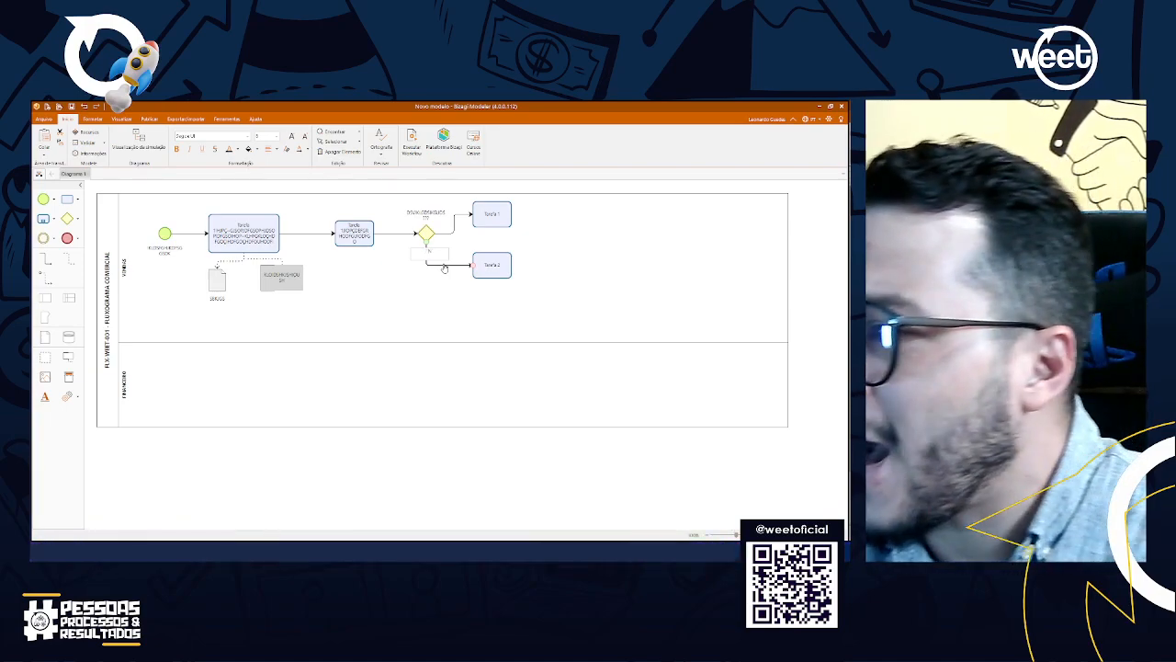
pyautogui.write('ÃO')
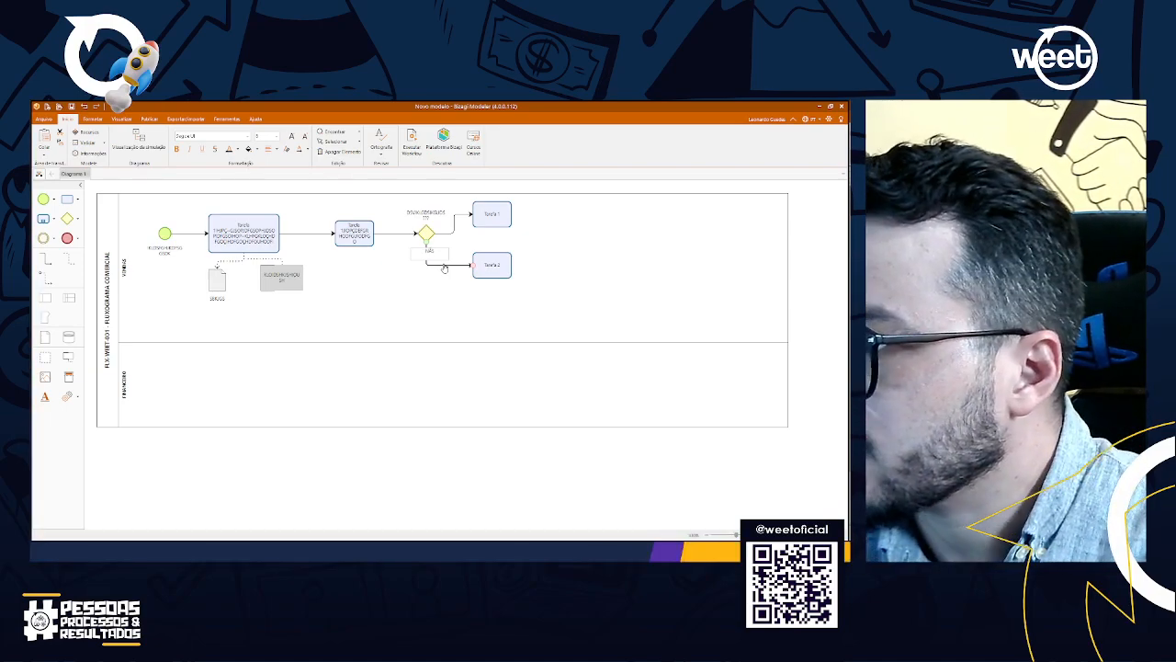
pyautogui.click(445, 273)
pyautogui.moveTo(429, 251); pyautogui.dragTo(444, 259)
# Step: Shift the upper branch task away from the gateway, label its connector SIM and place the label above the line
pyautogui.moveTo(491, 214); pyautogui.dragTo(531, 223)
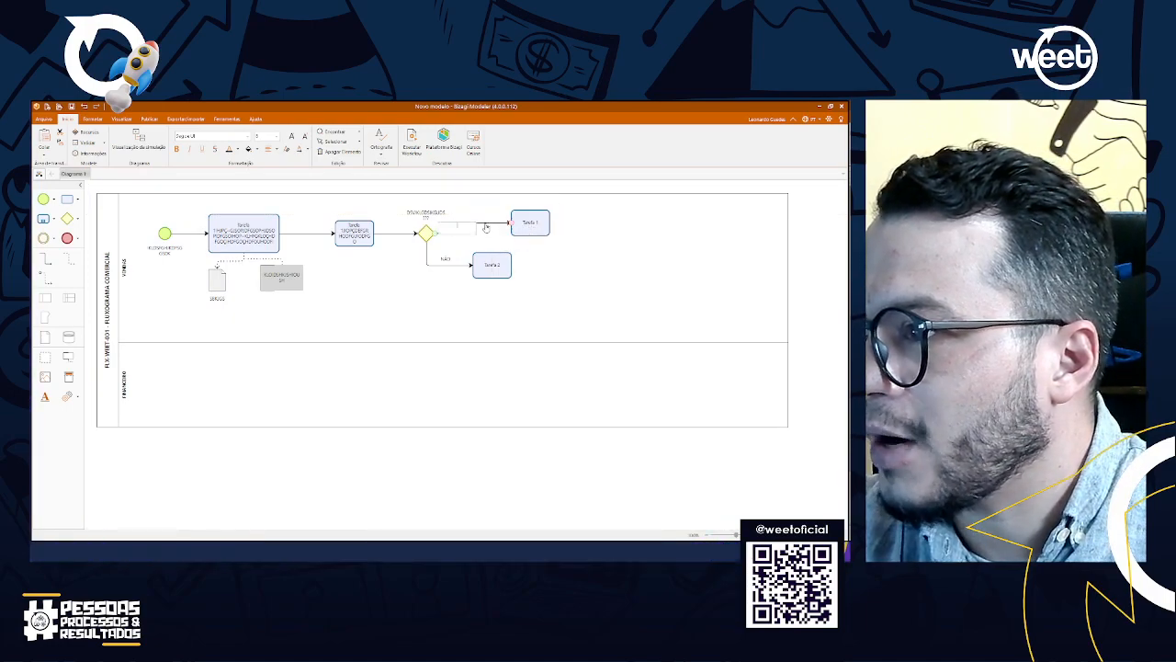
pyautogui.write('SIM')
pyautogui.click(548, 255)
pyautogui.moveTo(457, 227); pyautogui.dragTo(481, 217)
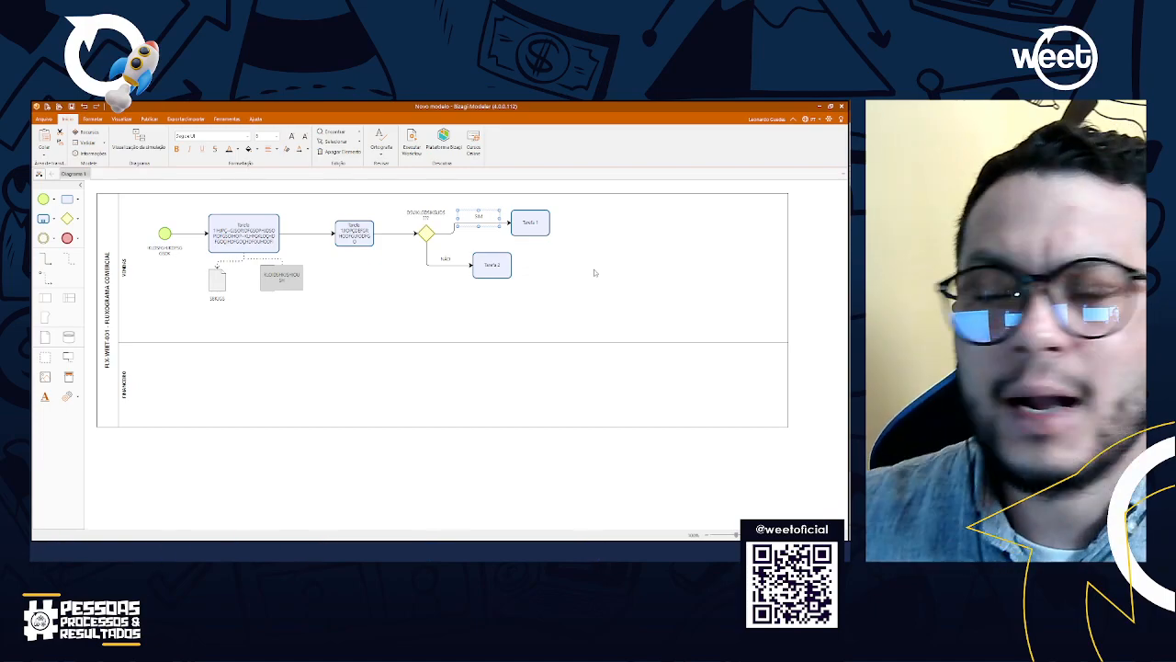
pyautogui.click(594, 295)
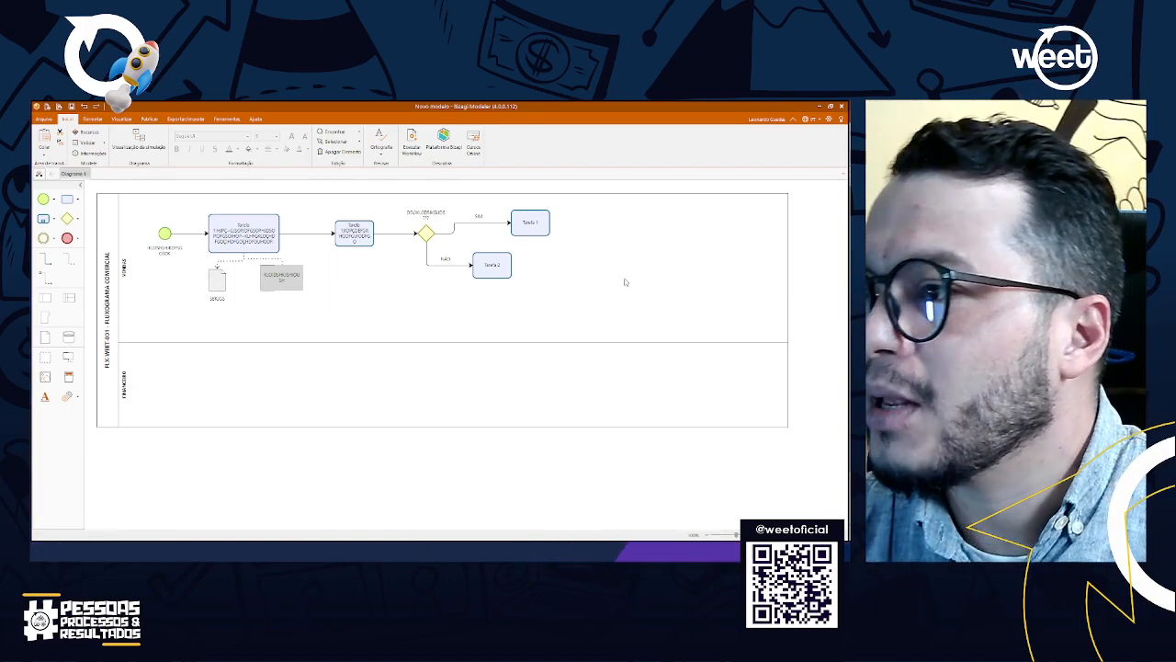
# Step: Add a task at the start of the FINANCEIRO lane connected from the SIM task, and lower the connector's horizontal run into that lane
pyautogui.click(539, 230)
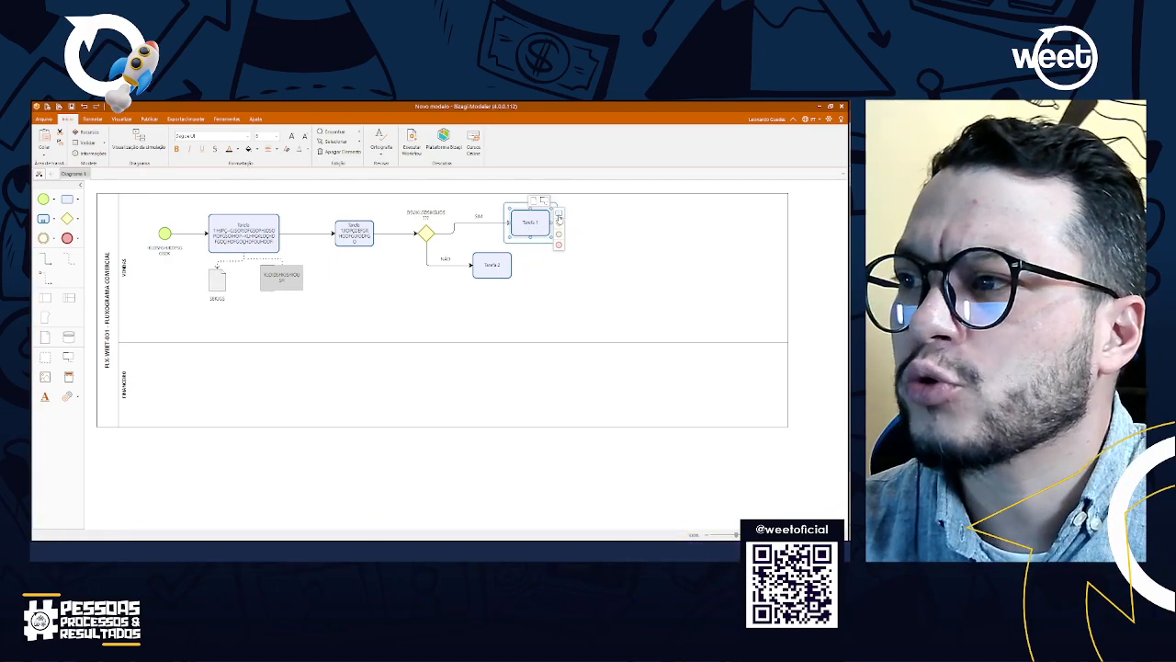
pyautogui.moveTo(558, 218); pyautogui.dragTo(174, 389)
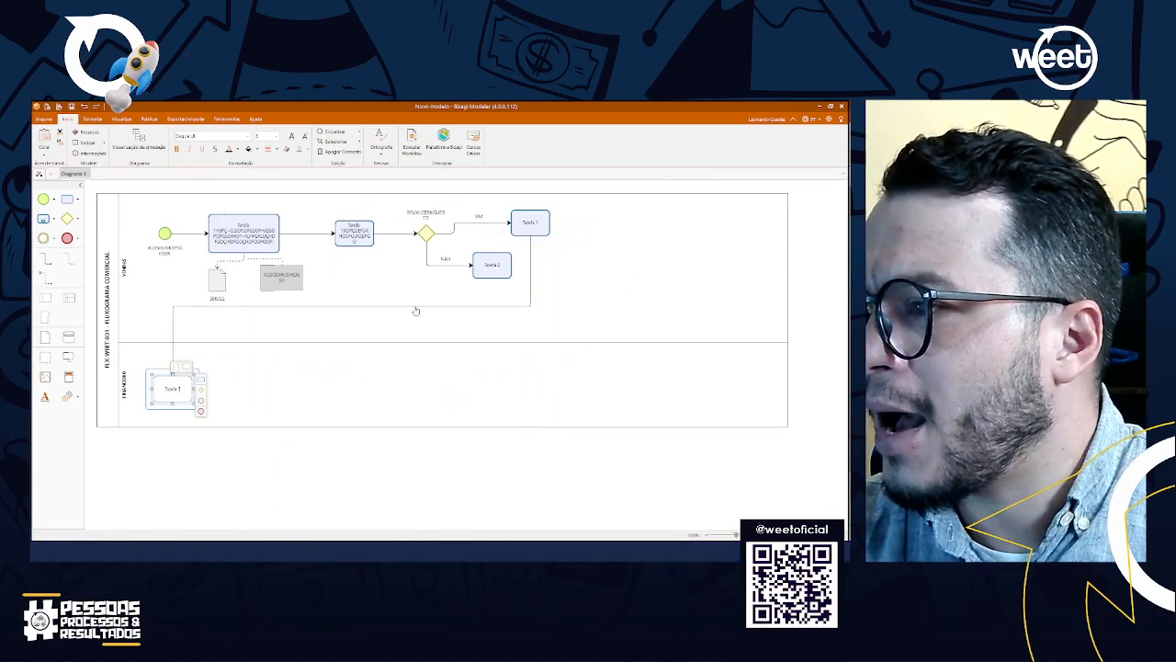
pyautogui.click(412, 307)
pyautogui.moveTo(355, 313); pyautogui.dragTo(347, 352)
# Step: Add a second connected task in the FINANCEIRO lane and attach an empty text annotation to it
pyautogui.click(165, 398)
pyautogui.moveTo(206, 382)
pyautogui.mouseDown()
pyautogui.moveTo(261, 389)
pyautogui.moveTo(305, 413)
pyautogui.mouseUp()
pyautogui.click(462, 396)
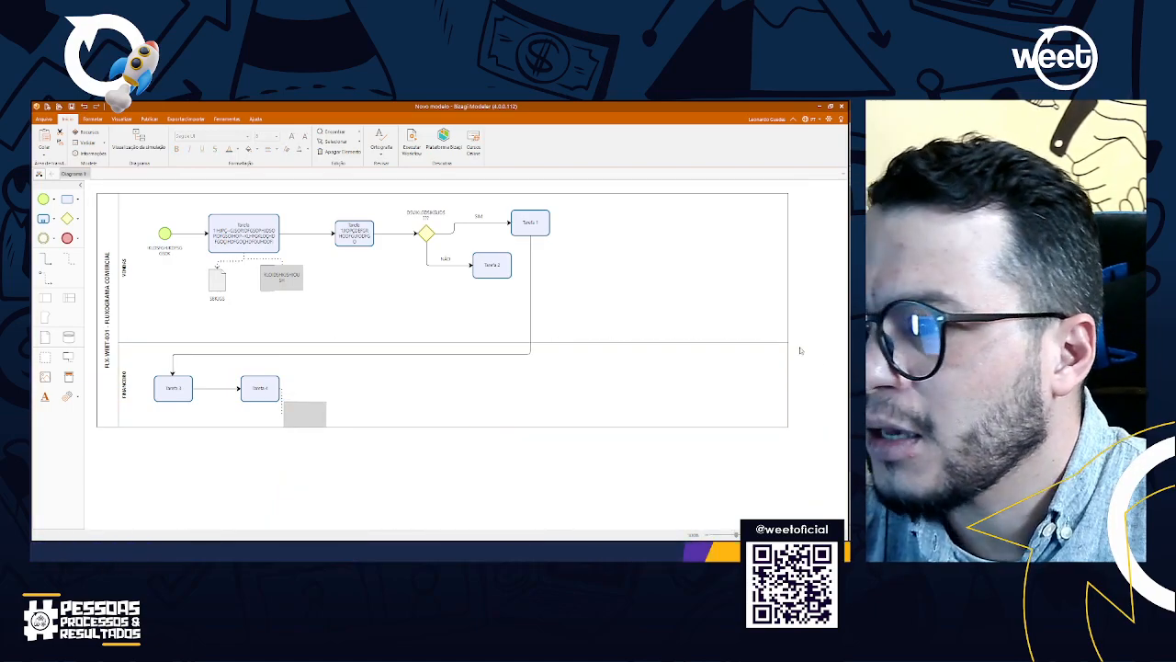
# Step: Extend the FINANCEIRO lane downward and attach a data object labelled with placeholder text below its second task
pyautogui.moveTo(443, 428); pyautogui.dragTo(445, 494)
pyautogui.click(260, 387)
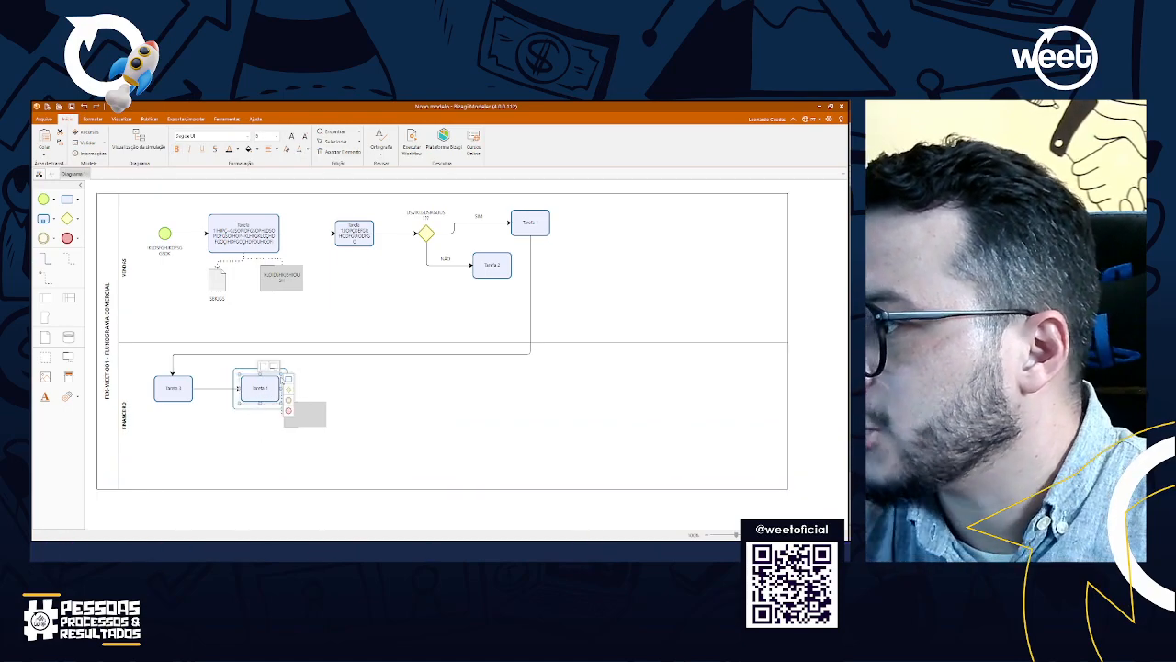
pyautogui.moveTo(265, 375); pyautogui.dragTo(240, 428)
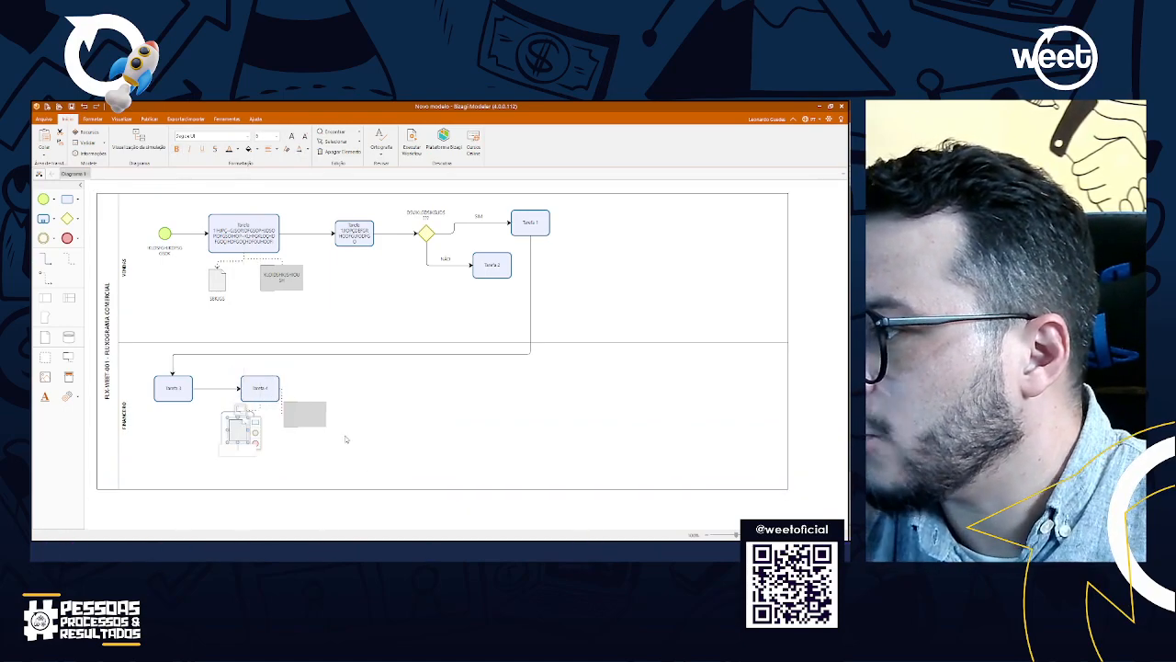
# Step: Continue the FINANCEIRO flow with two more connected tasks and close it with an end event labelled FINAL
pyautogui.click(275, 395)
pyautogui.moveTo(290, 383); pyautogui.dragTo(482, 388)
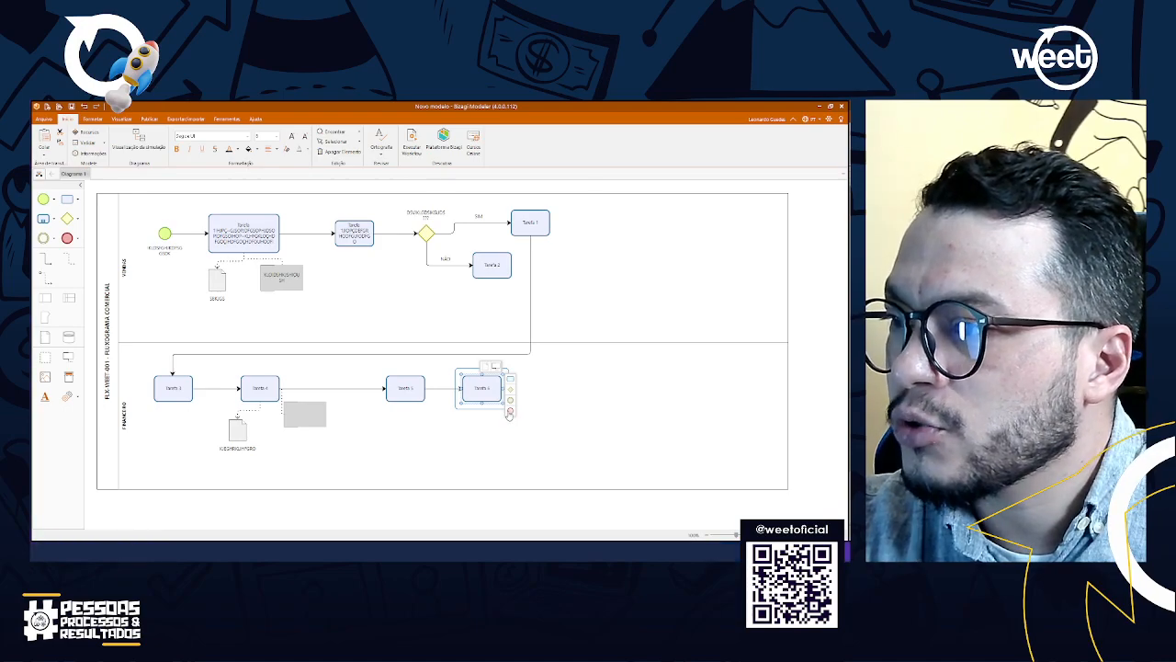
pyautogui.moveTo(509, 414); pyautogui.dragTo(551, 388)
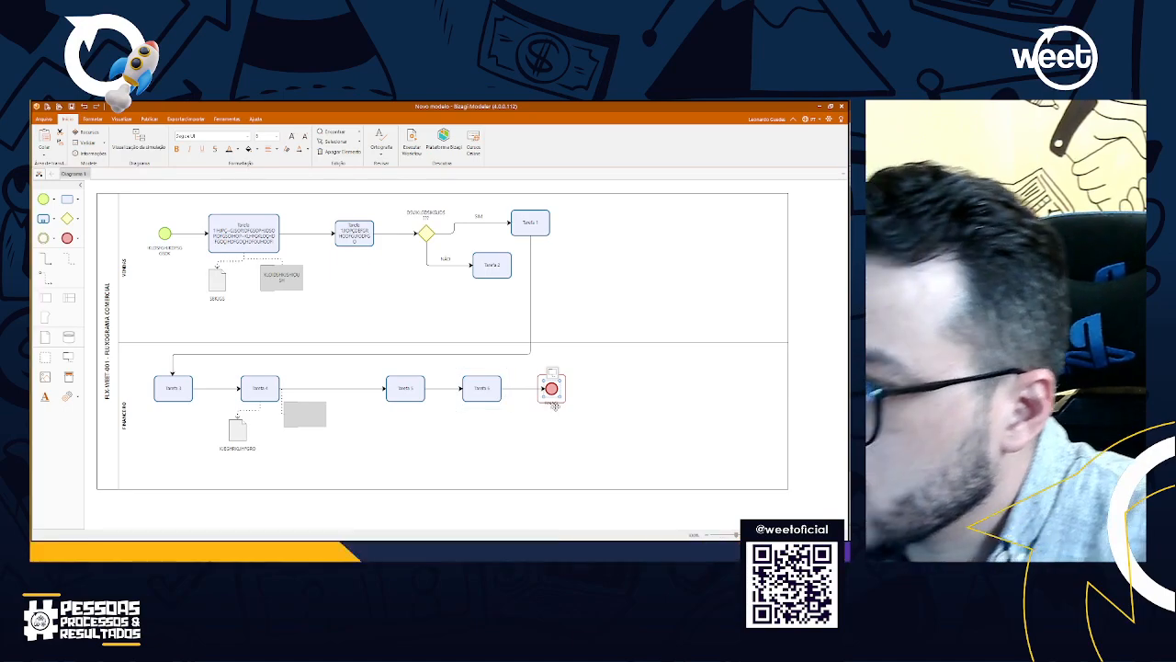
pyautogui.click(552, 403)
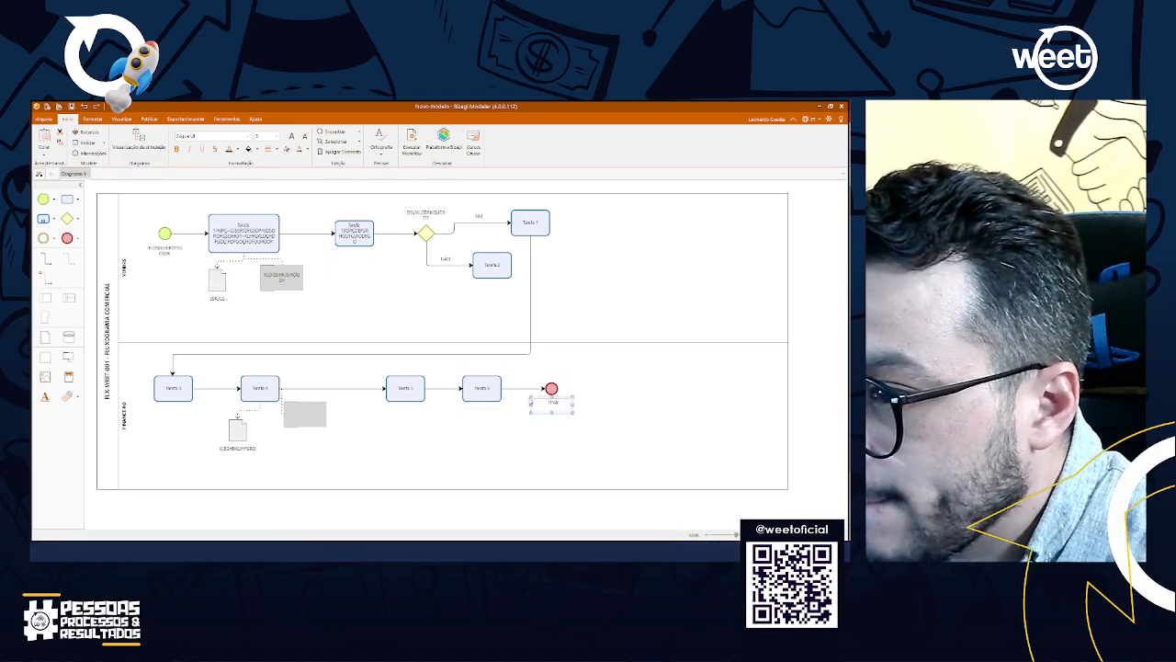
pyautogui.click(648, 459)
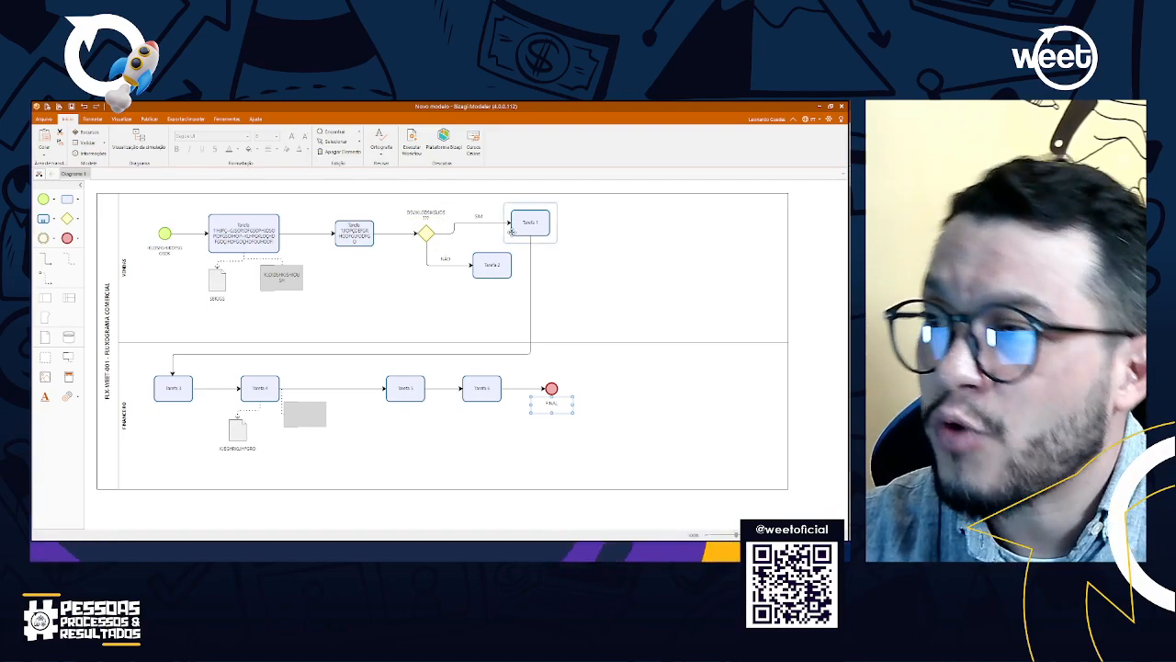
# Step: Connect the NÃO branch task back to the second VENDAS task with a sequence flow running beneath them
pyautogui.click(496, 268)
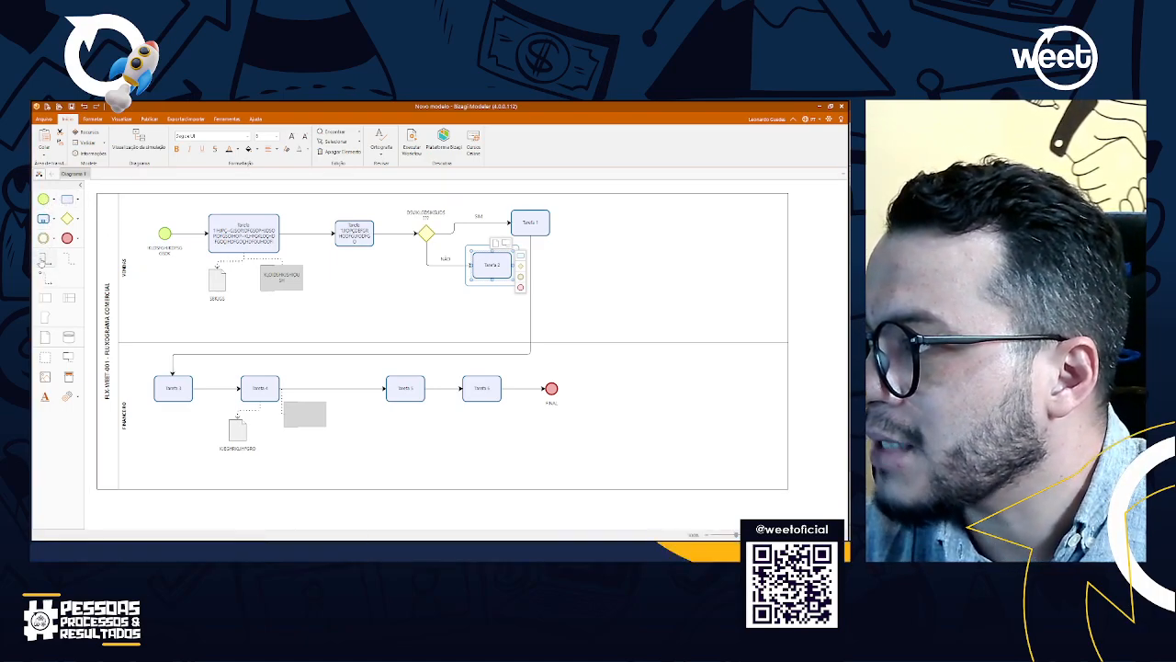
pyautogui.moveTo(40, 263); pyautogui.dragTo(246, 314)
pyautogui.moveTo(391, 303); pyautogui.dragTo(494, 272)
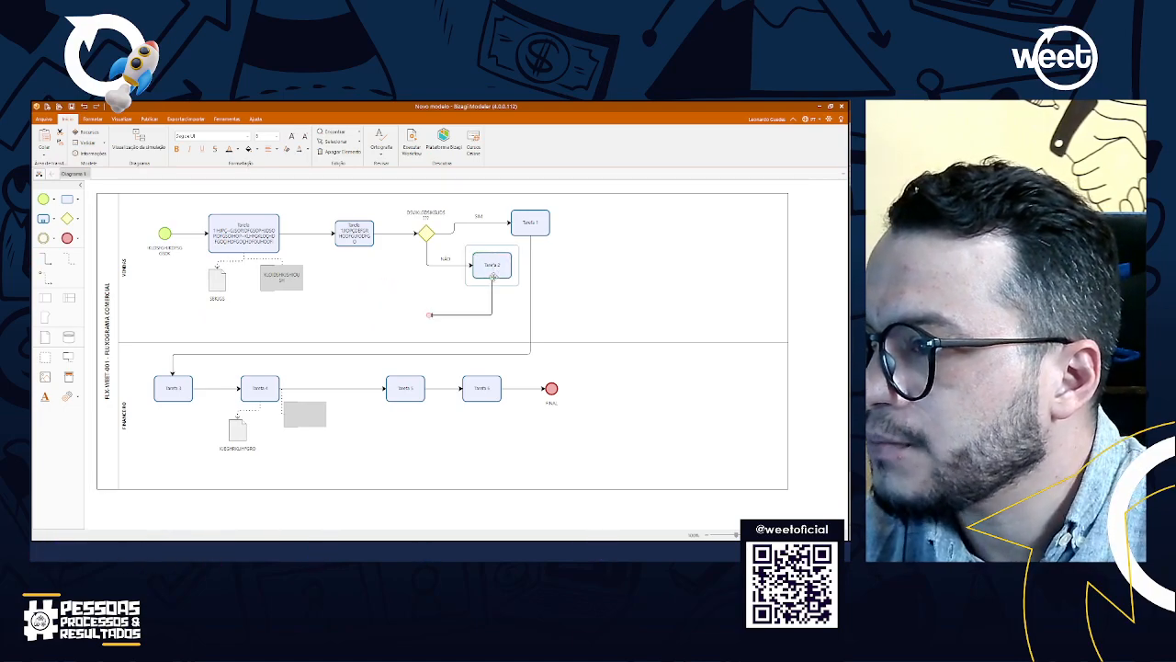
pyautogui.moveTo(429, 315); pyautogui.dragTo(353, 241)
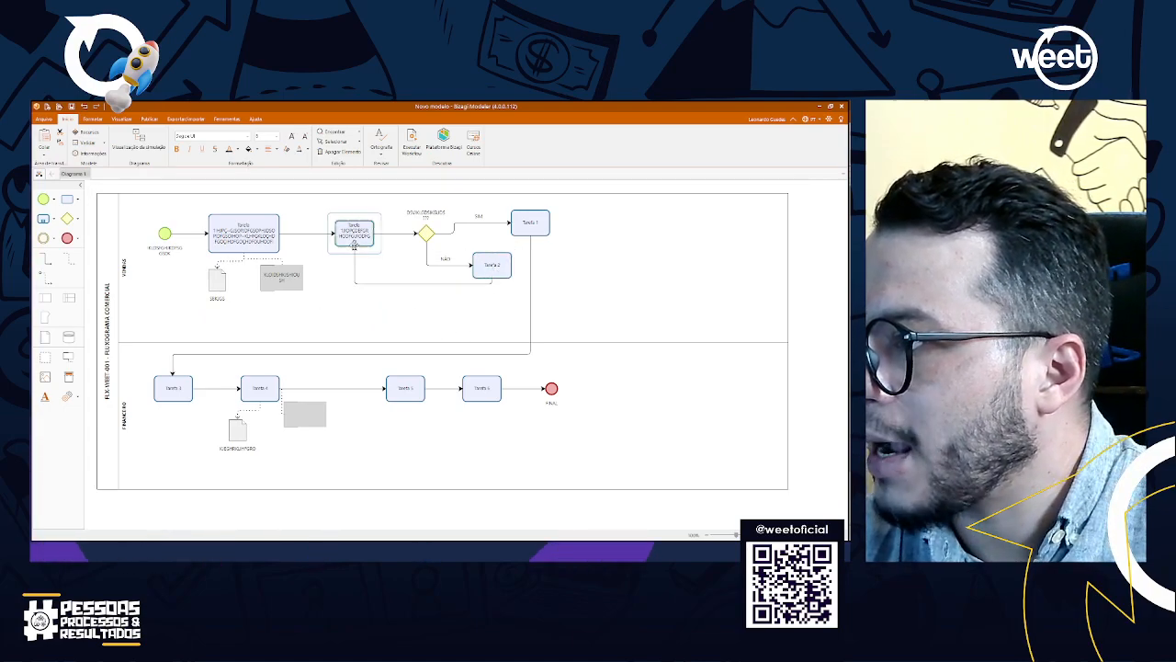
pyautogui.click(420, 326)
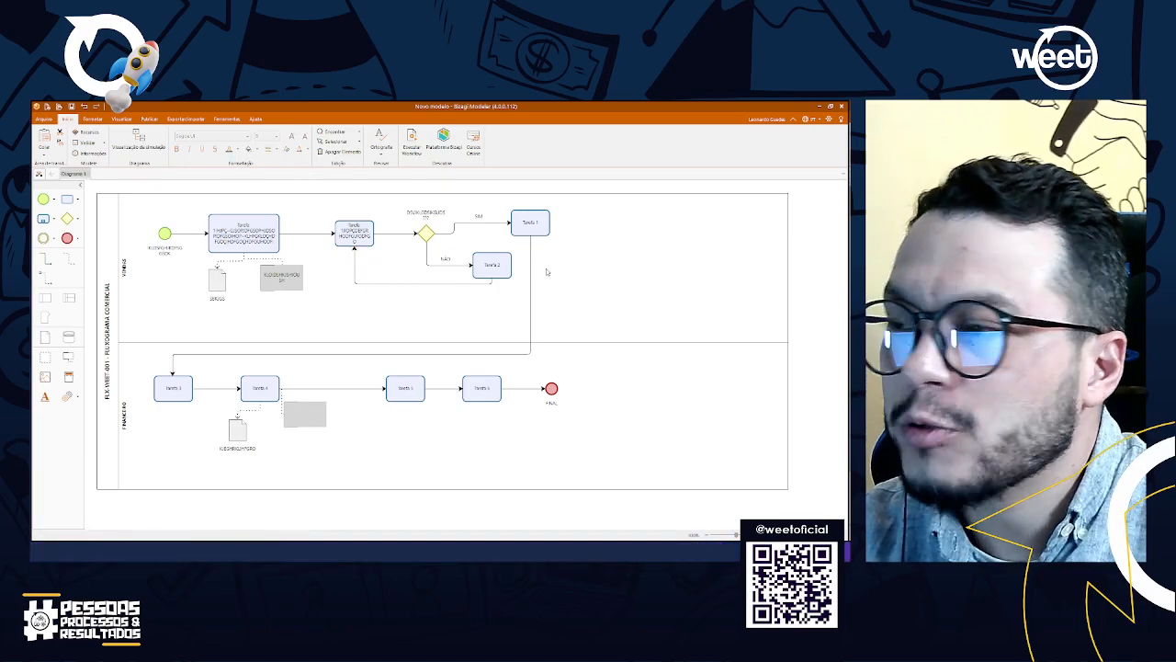
# Step: Reroute the return connector between the NÃO branch task and the bottom of the second VENDAS task
pyautogui.click(425, 282)
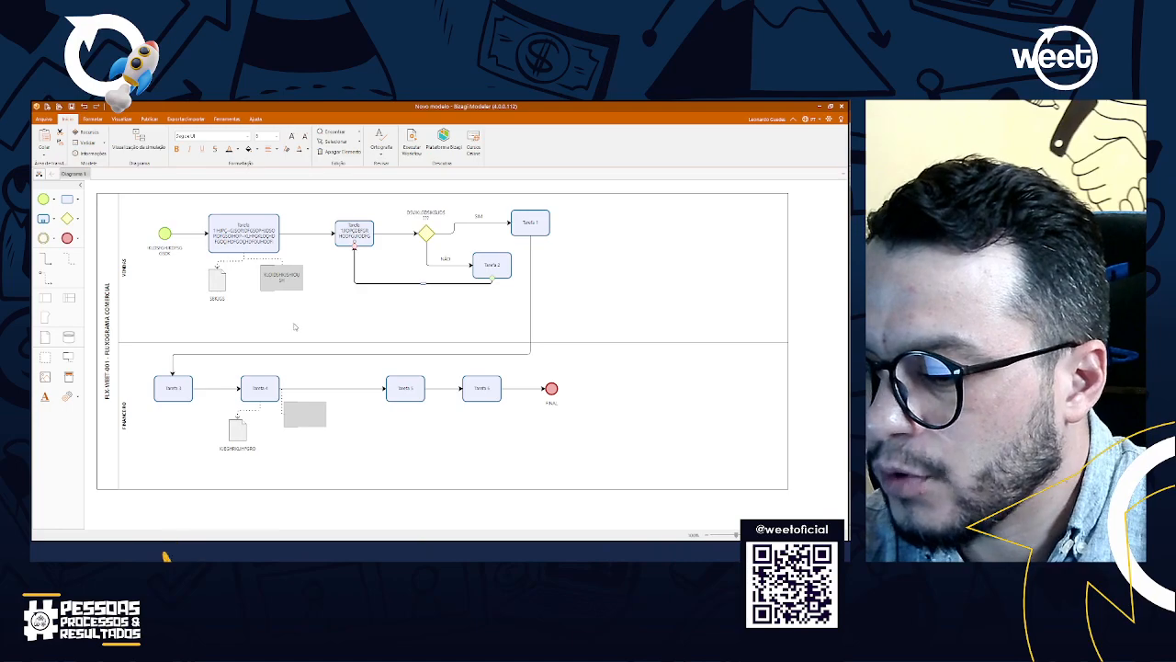
pyautogui.moveTo(487, 283); pyautogui.dragTo(354, 239)
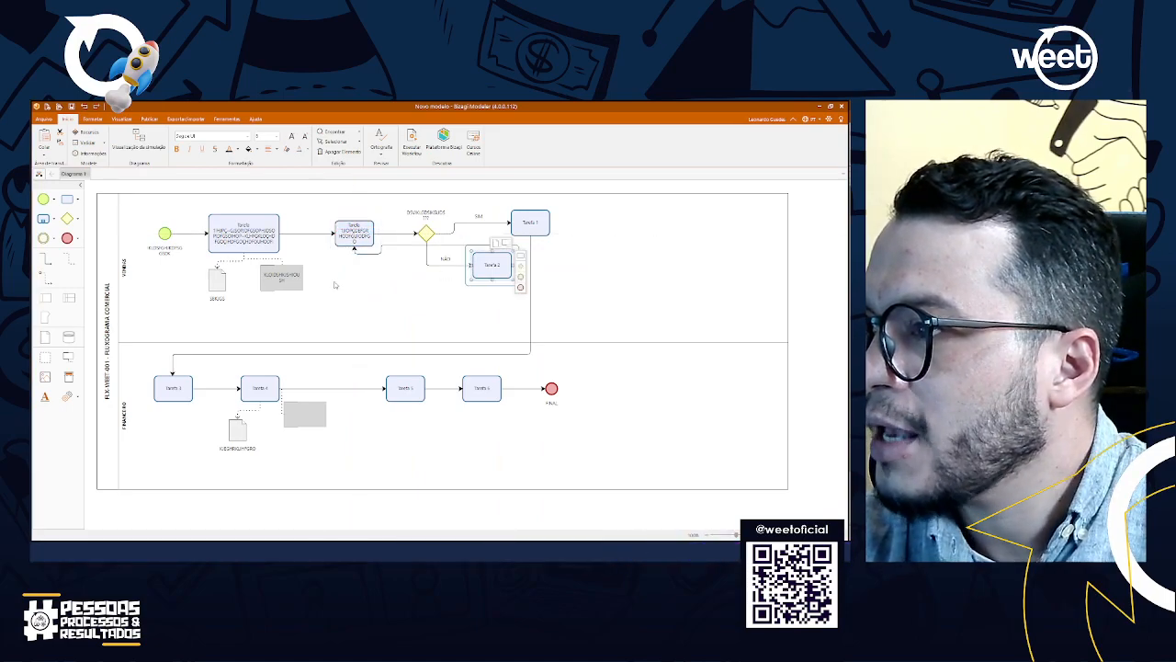
# Step: Move the return connector so it runs below the NÃO branch task and up into the bottom of the second VENDAS task
pyautogui.click(396, 247)
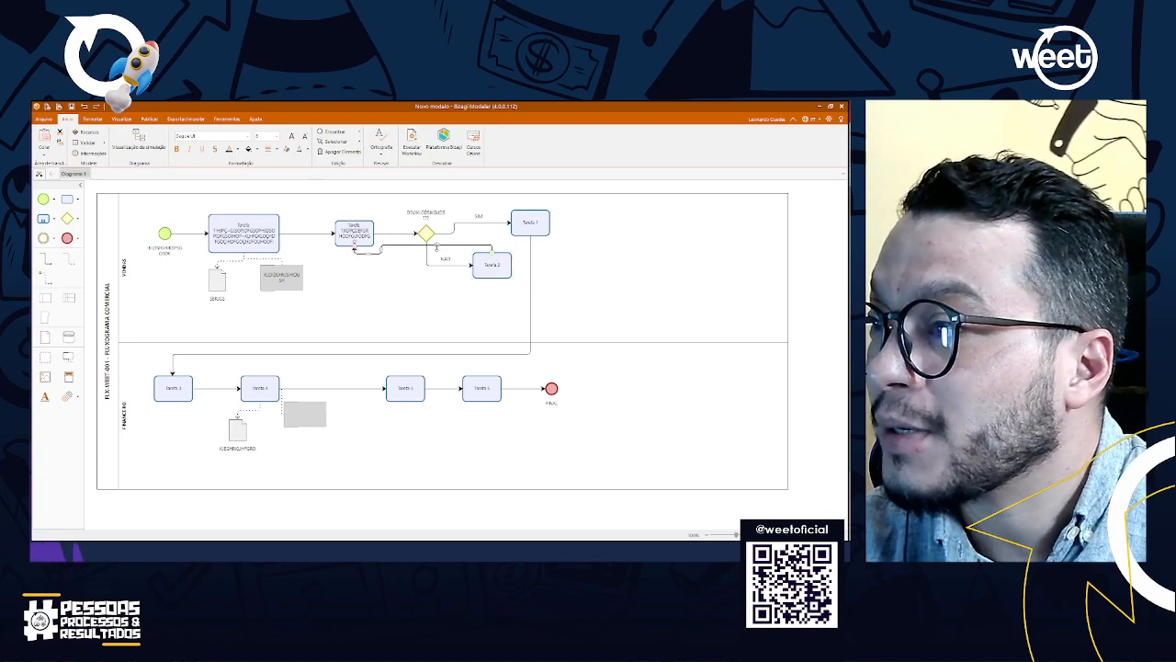
pyautogui.moveTo(436, 246); pyautogui.dragTo(356, 281)
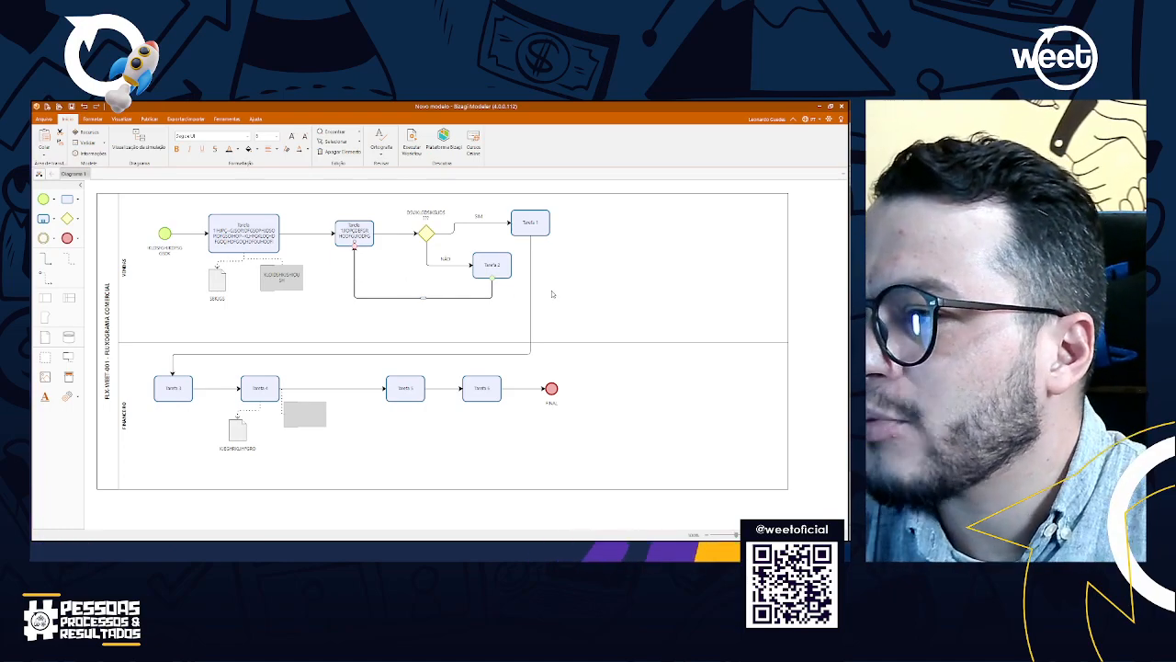
pyautogui.click(353, 363)
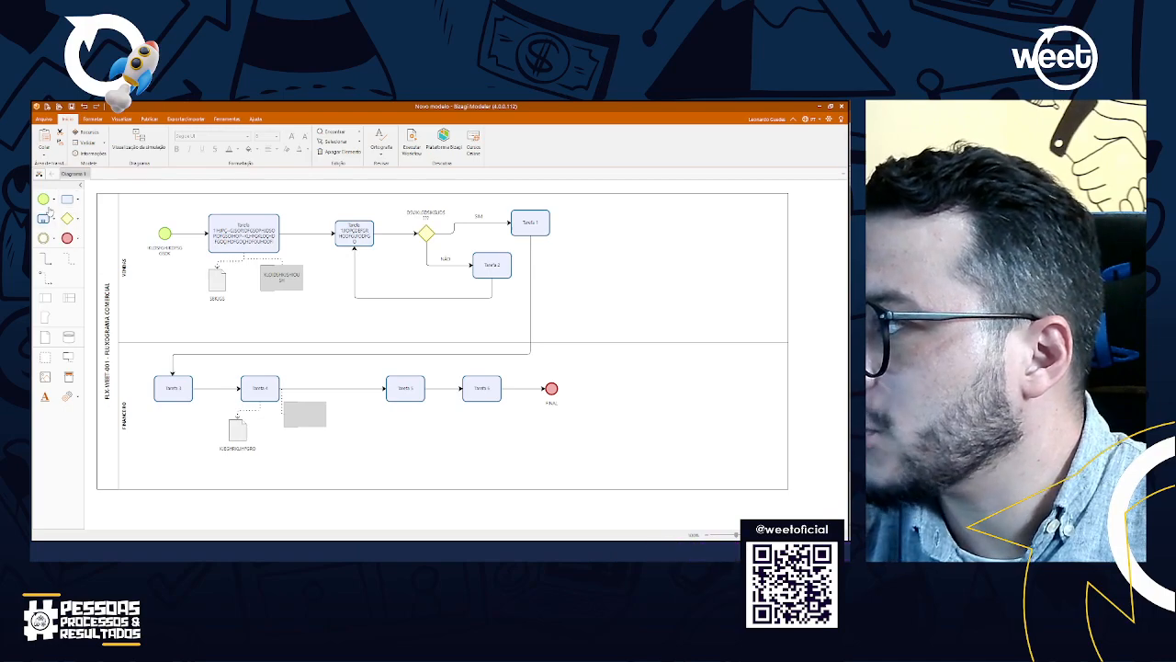
# Step: Examine the variants offered for tasks, subprocesses, gateways, intermediate events and end events
pyautogui.click(79, 201)
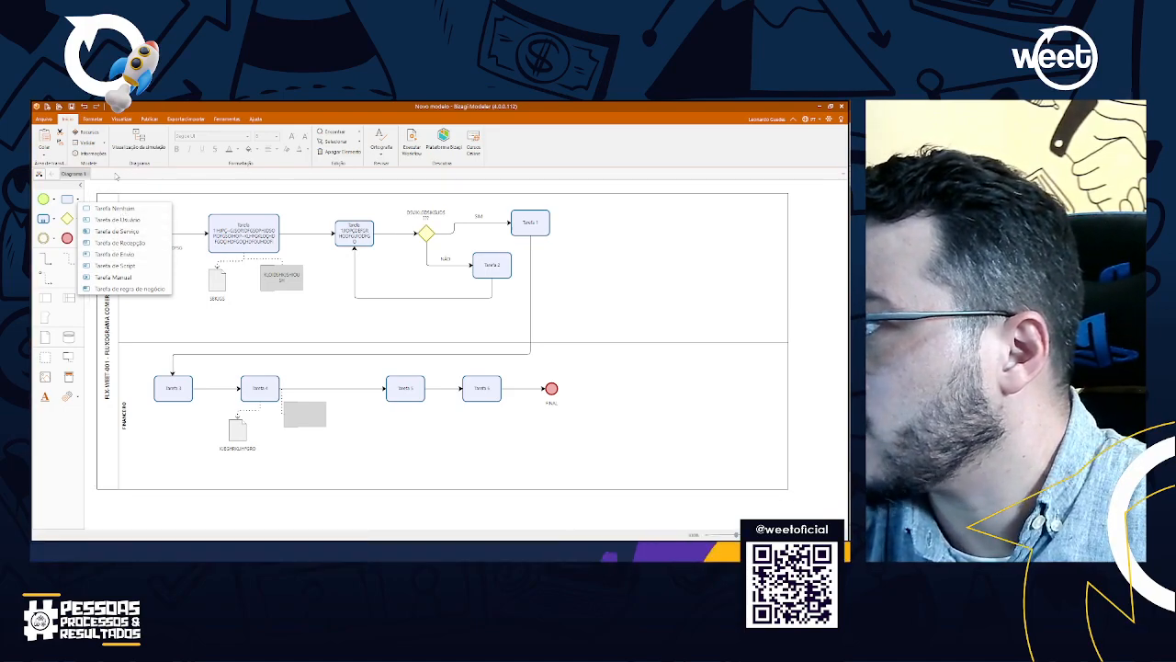
pyautogui.click(54, 222)
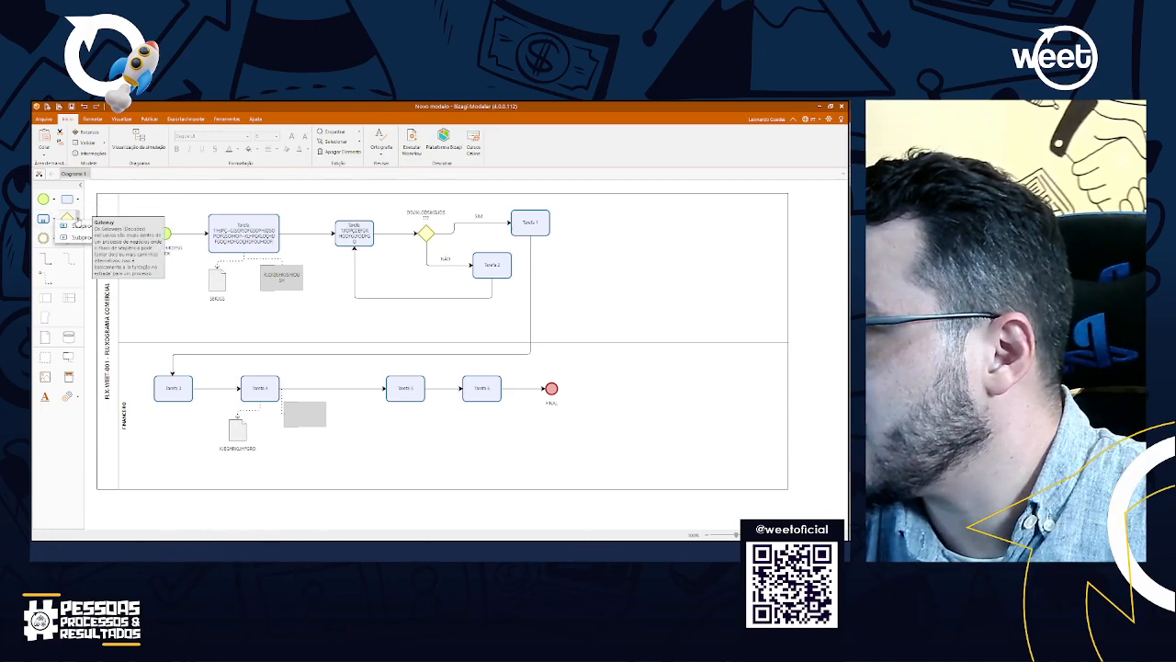
pyautogui.click(77, 217)
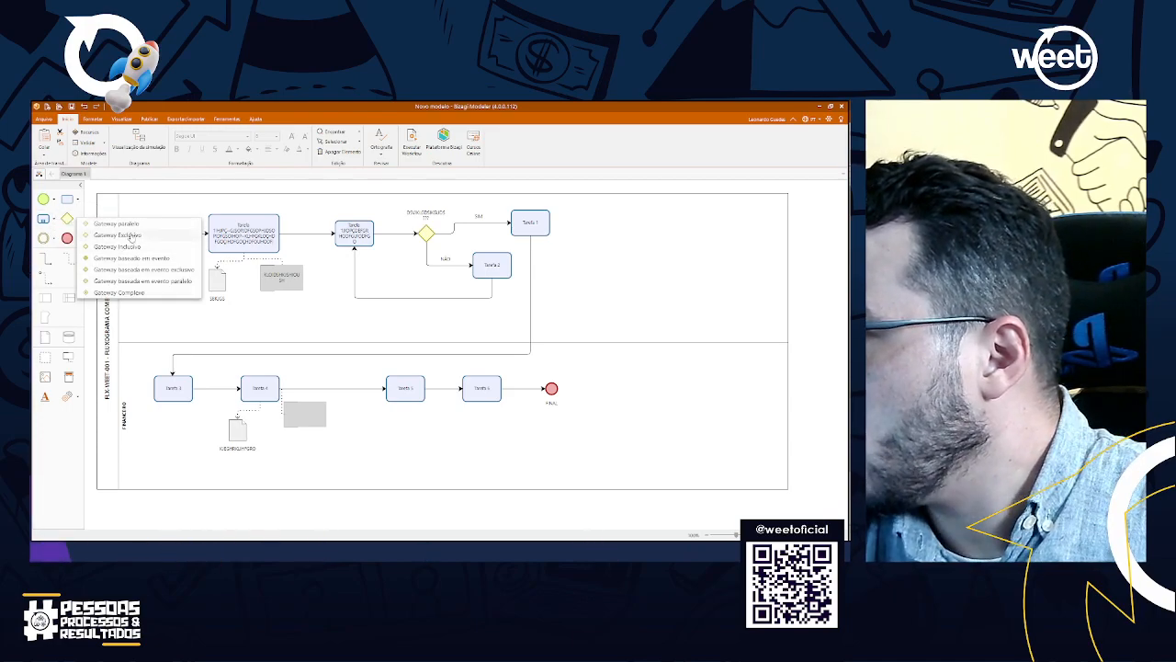
pyautogui.click(52, 240)
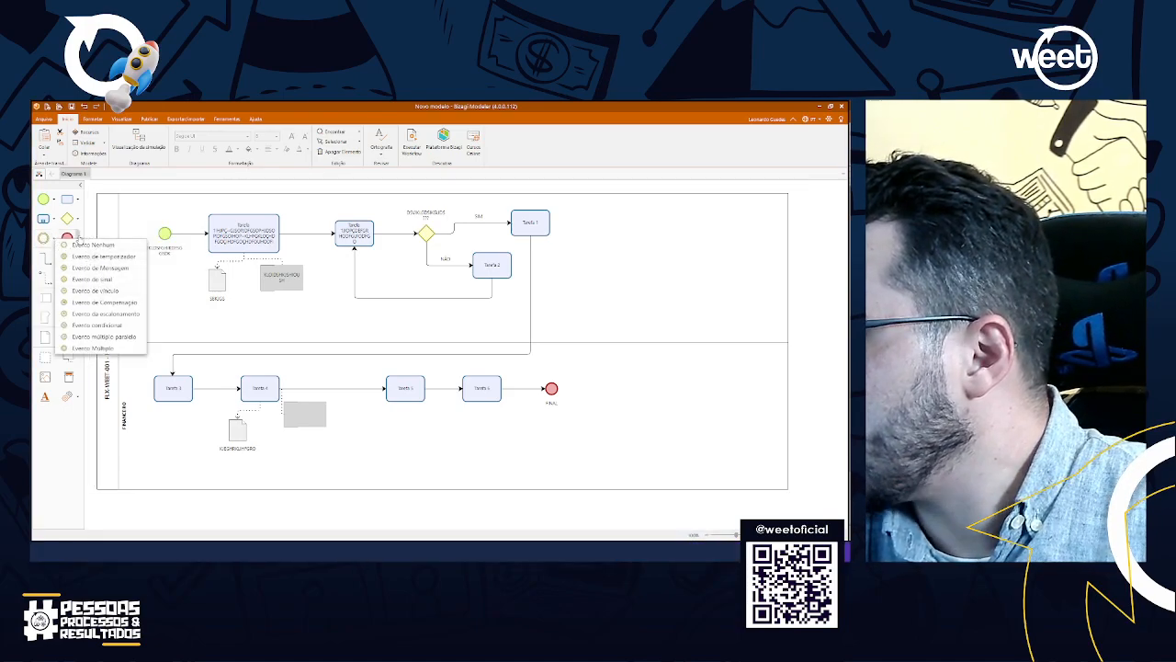
pyautogui.click(78, 238)
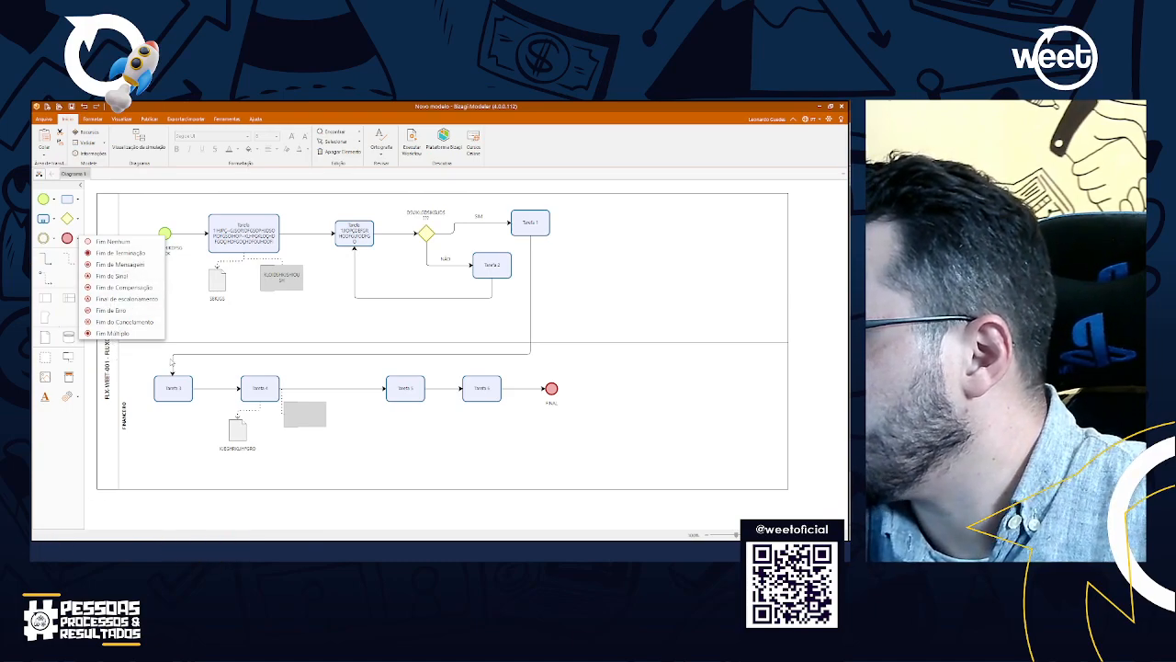
pyautogui.click(188, 475)
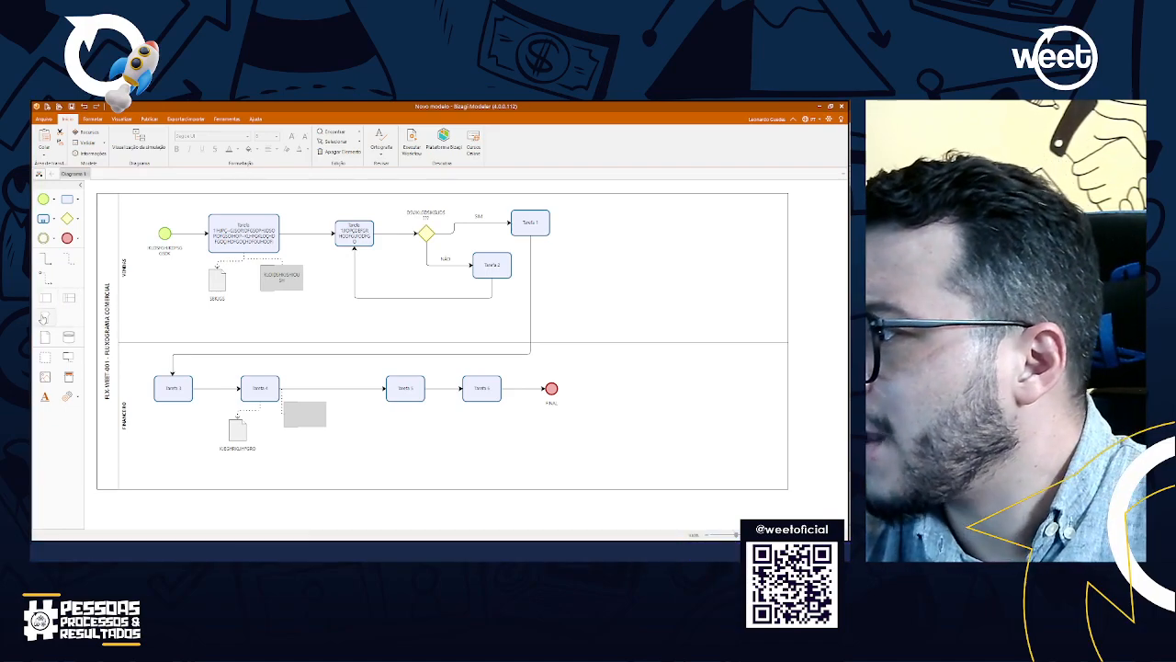
# Step: Add a milestone spanning the pool and place an empty text annotation in the FINANCEIRO lane beyond the end event
pyautogui.click(584, 387)
pyautogui.click(635, 392)
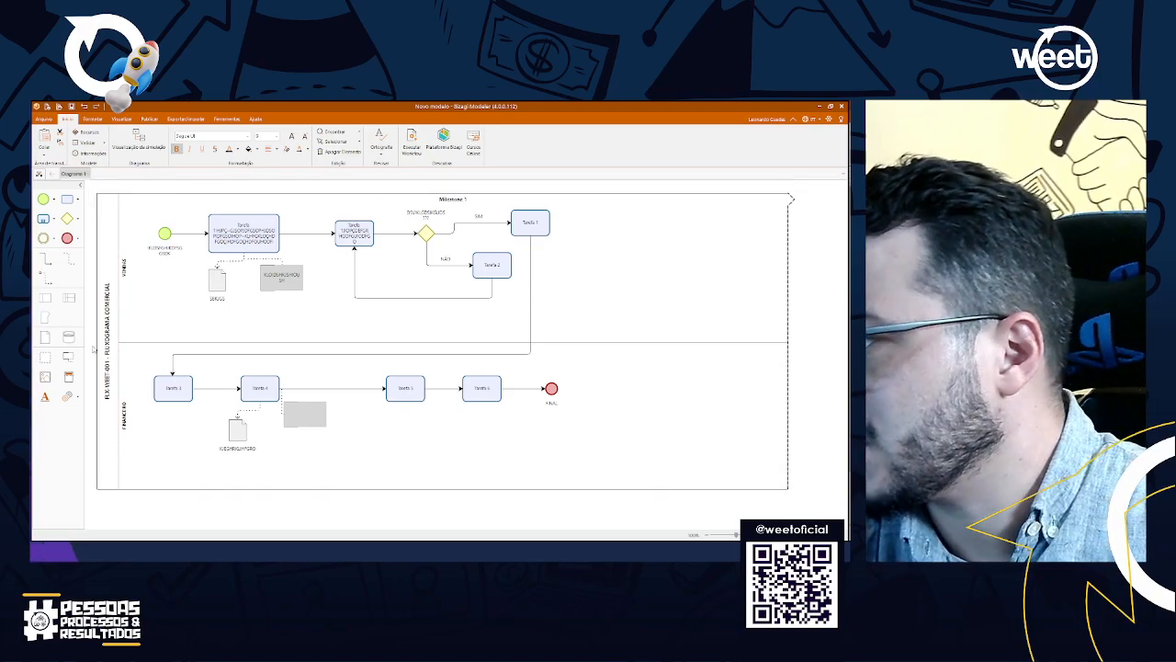
pyautogui.moveTo(68, 356); pyautogui.dragTo(686, 434)
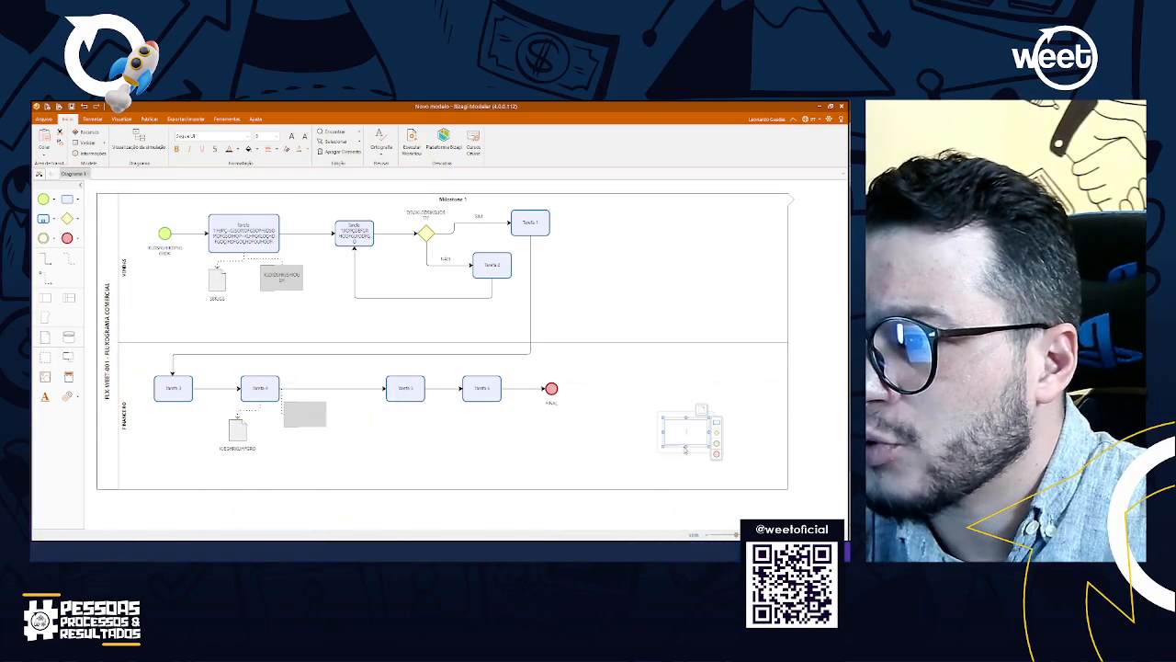
# Step: Place the diagram header block at the far end of the VENDAS lane and a thumbs-up/thumbs-down image at the end of the FINANCEIRO lane
pyautogui.moveTo(67, 380); pyautogui.dragTo(542, 454)
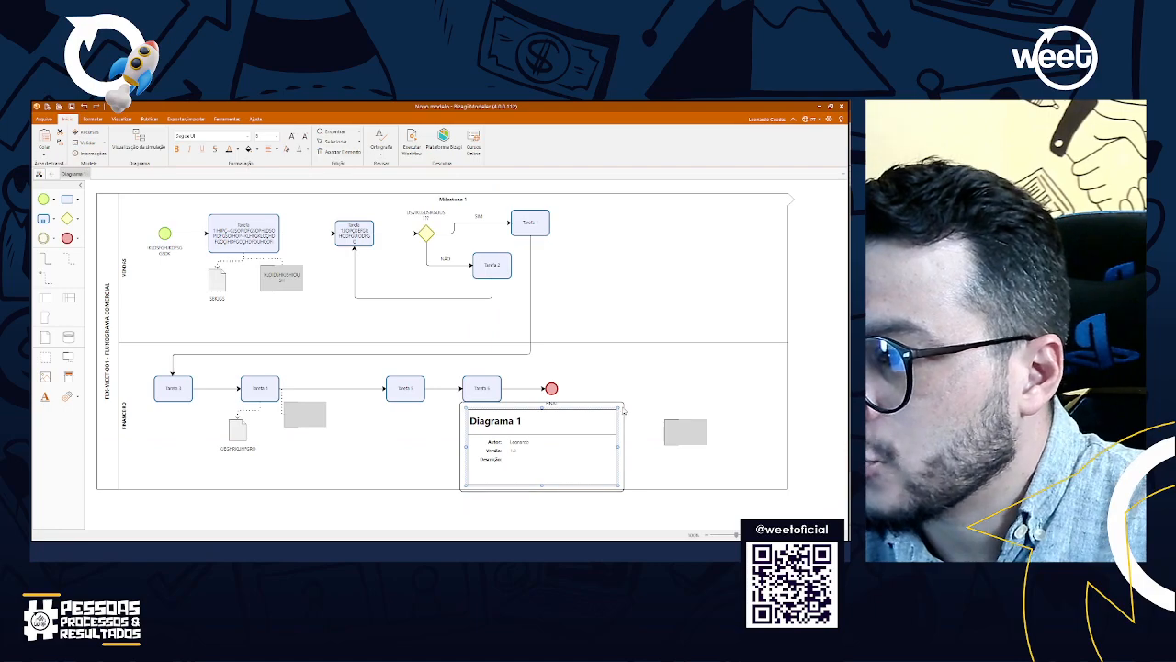
pyautogui.moveTo(572, 434); pyautogui.dragTo(710, 213)
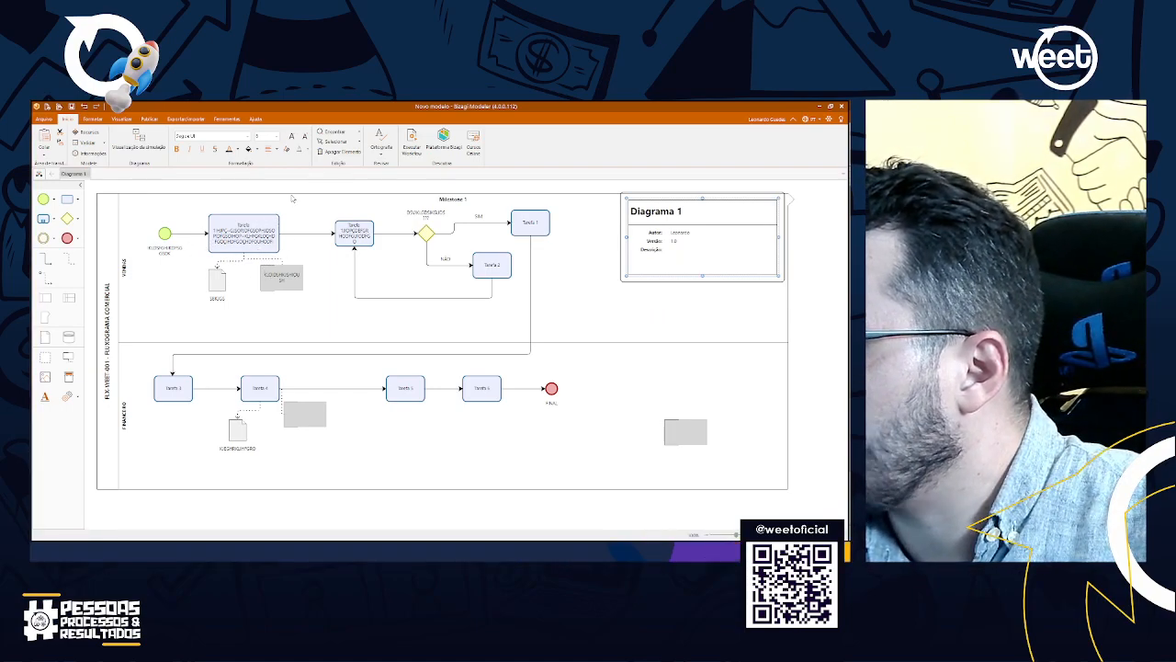
pyautogui.hotkey('ctrl', 'v')
pyautogui.moveTo(726, 368); pyautogui.dragTo(664, 423)
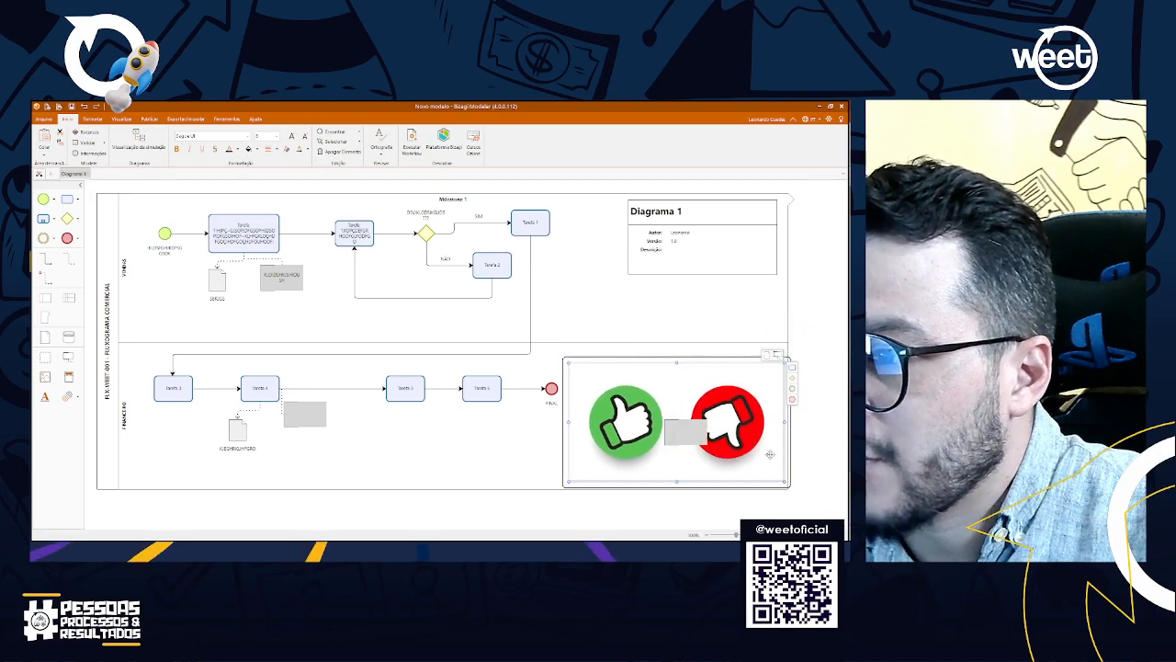